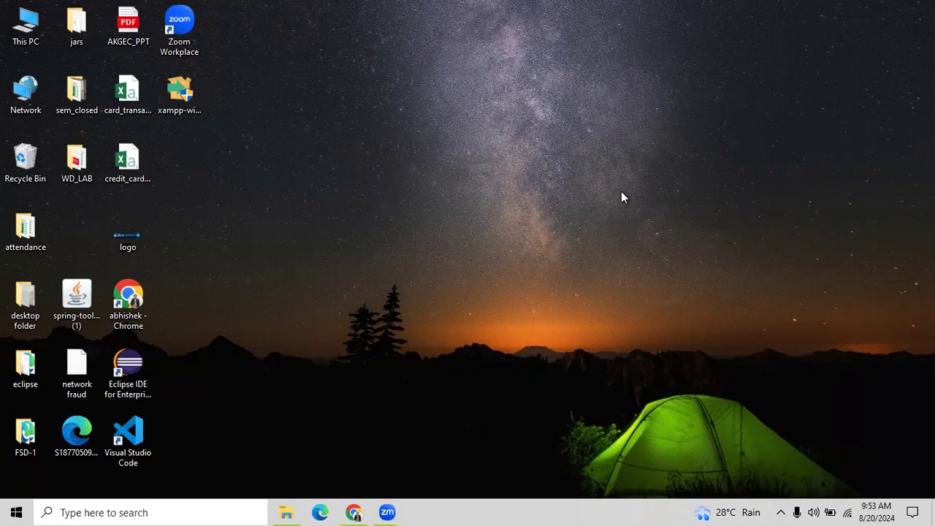
Launch the XAMPP installer from the desktop, acknowledge the UAC warning and proceed past the welcome page.
{"action": "left_click", "coordinate": [177, 96]}
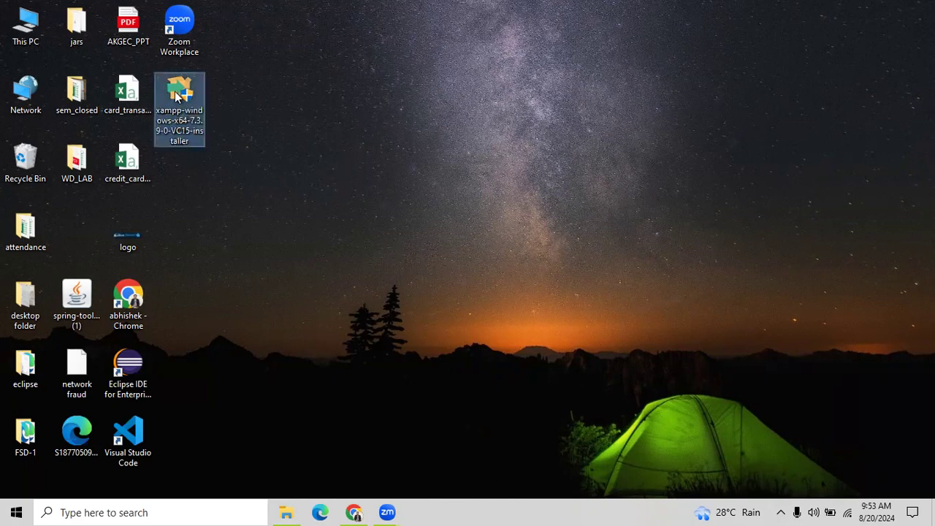
{"action": "double_click", "coordinate": [177, 96]}
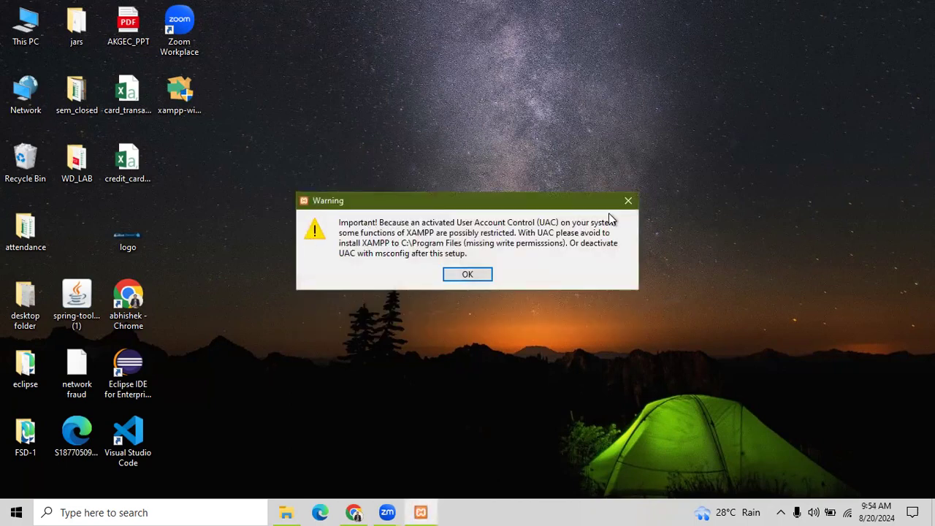
{"action": "left_click", "coordinate": [468, 275]}
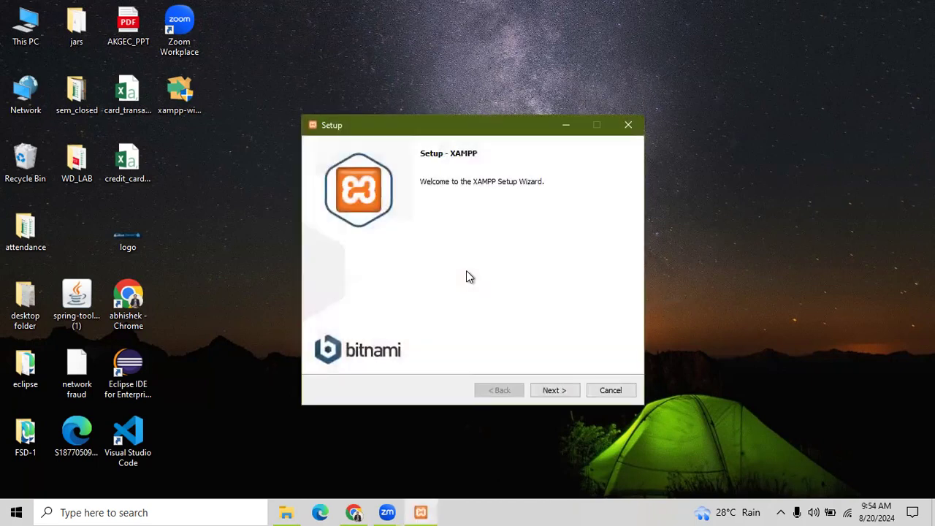
{"action": "left_click", "coordinate": [551, 392]}
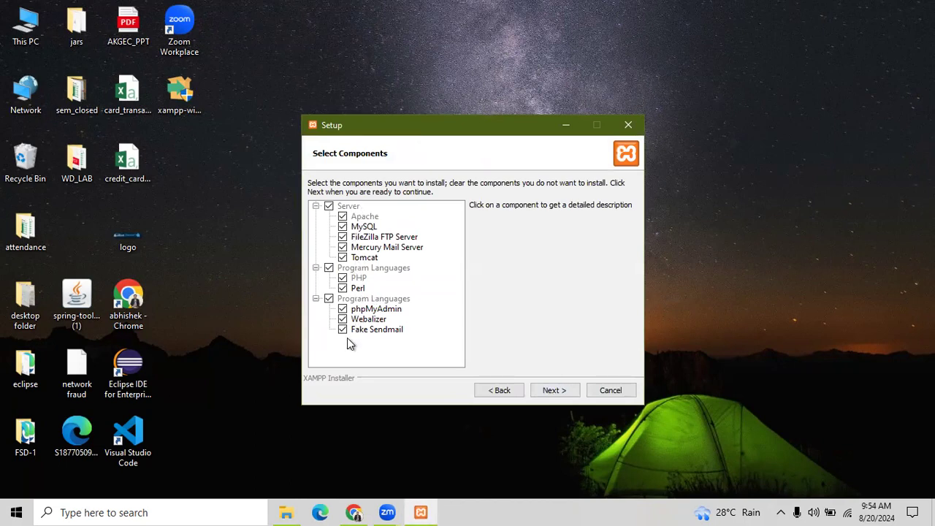
Exclude Perl and Mercury Mail Server from the components to install and continue.
{"action": "left_click", "coordinate": [342, 288]}
{"action": "left_click", "coordinate": [342, 247]}
{"action": "left_click", "coordinate": [556, 391]}
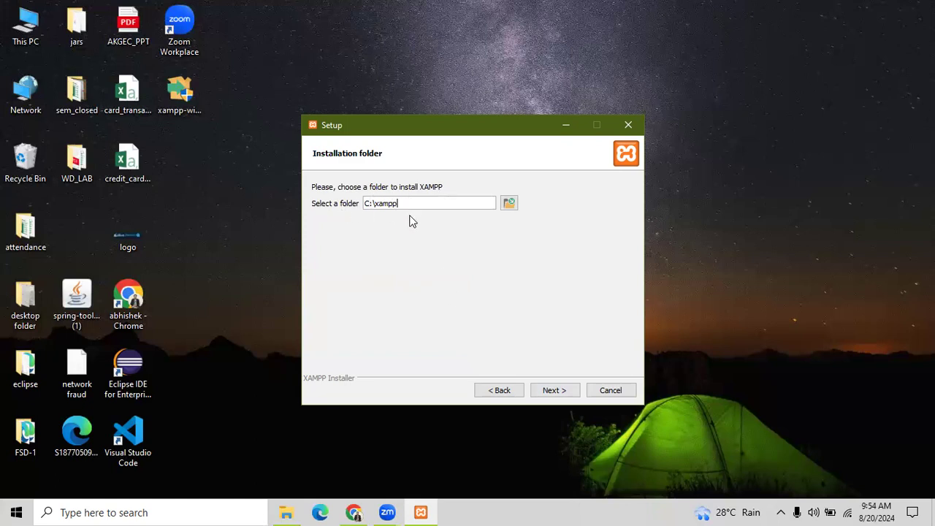
Keep C:\xampp as the installation folder, minimise the Bitnami web page that opens, and start the installation.
{"action": "left_click", "coordinate": [561, 395]}
{"action": "left_click", "coordinate": [561, 393]}
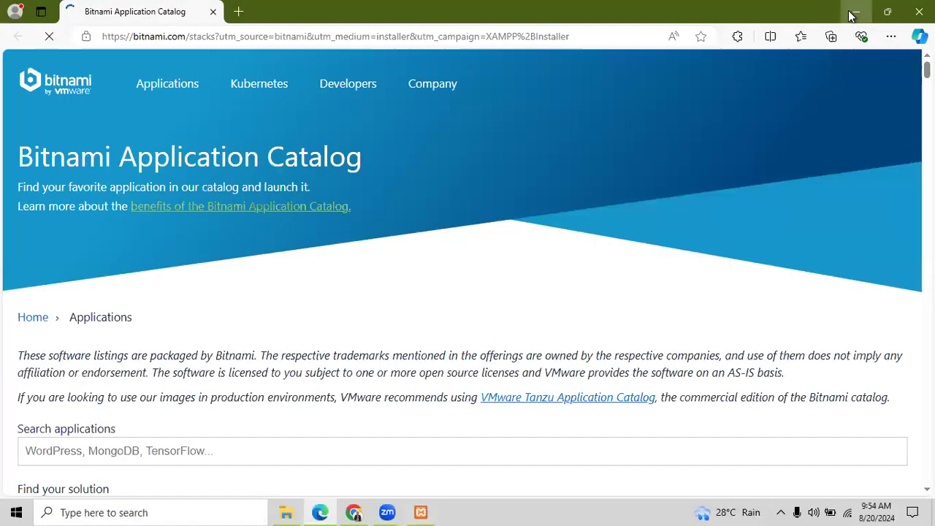
{"action": "left_click", "coordinate": [852, 12]}
{"action": "left_click", "coordinate": [572, 389]}
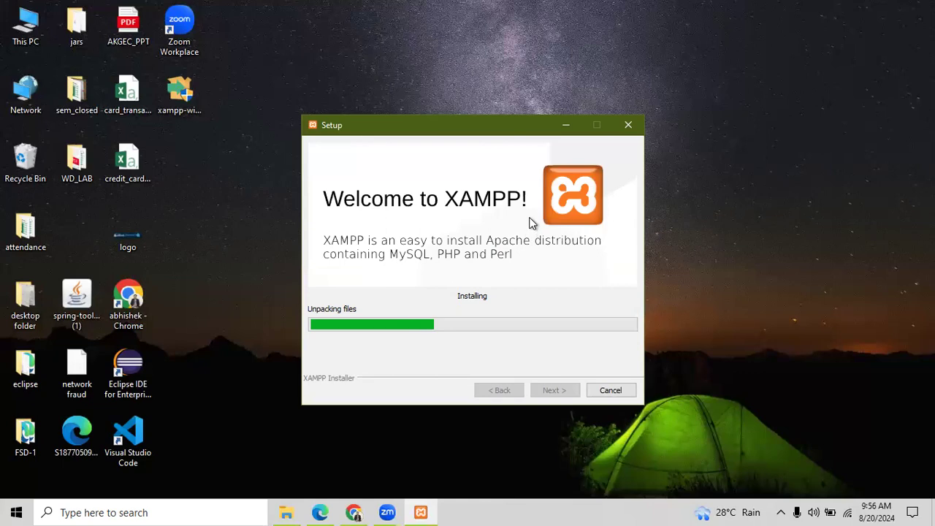
Open the xampp folder on the Windows 10 (C:) drive in File Explorer.
{"action": "left_click", "coordinate": [31, 22]}
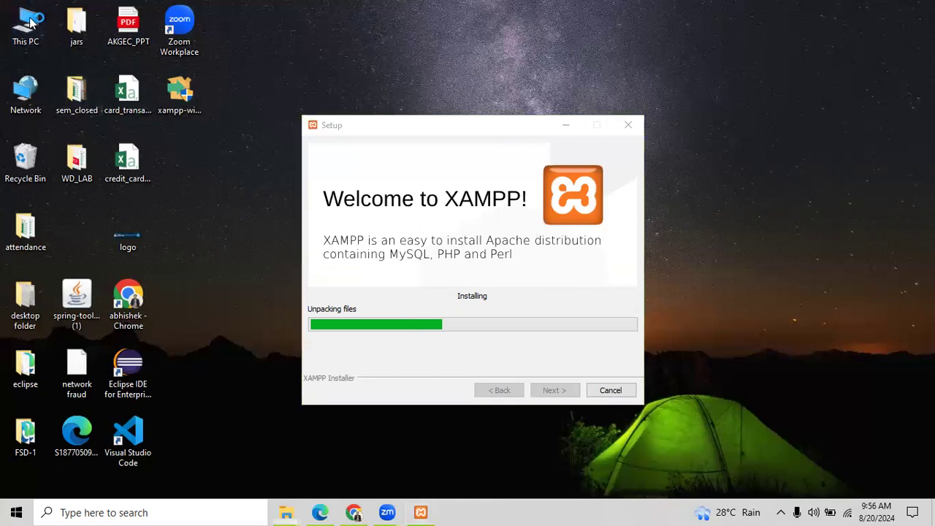
{"action": "double_click", "coordinate": [31, 22]}
{"action": "double_click", "coordinate": [190, 252]}
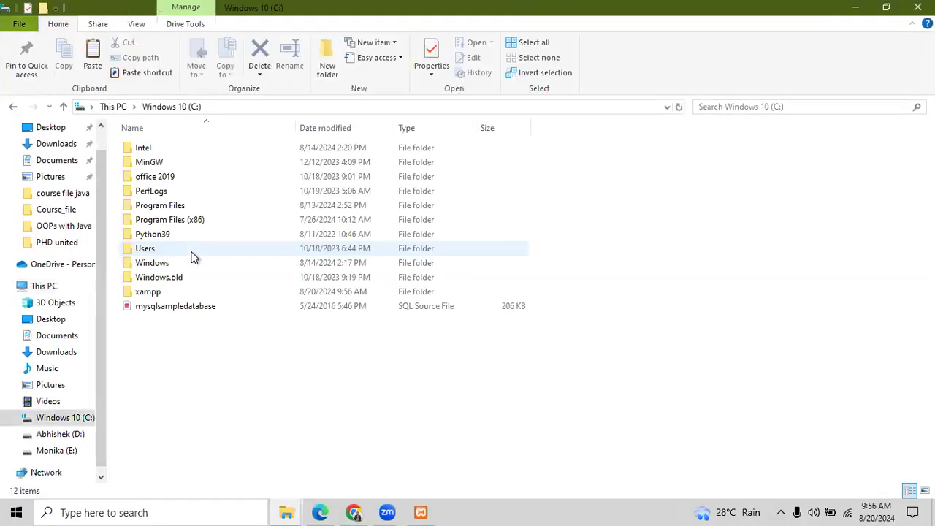
{"action": "double_click", "coordinate": [150, 291]}
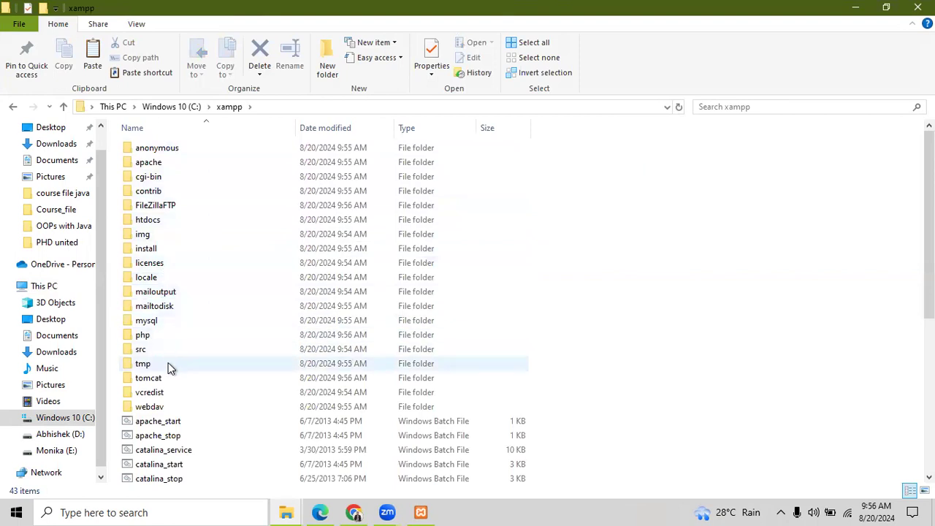
Look through the apache and mysql subfolders of xampp and return to the xampp folder.
{"action": "double_click", "coordinate": [153, 164]}
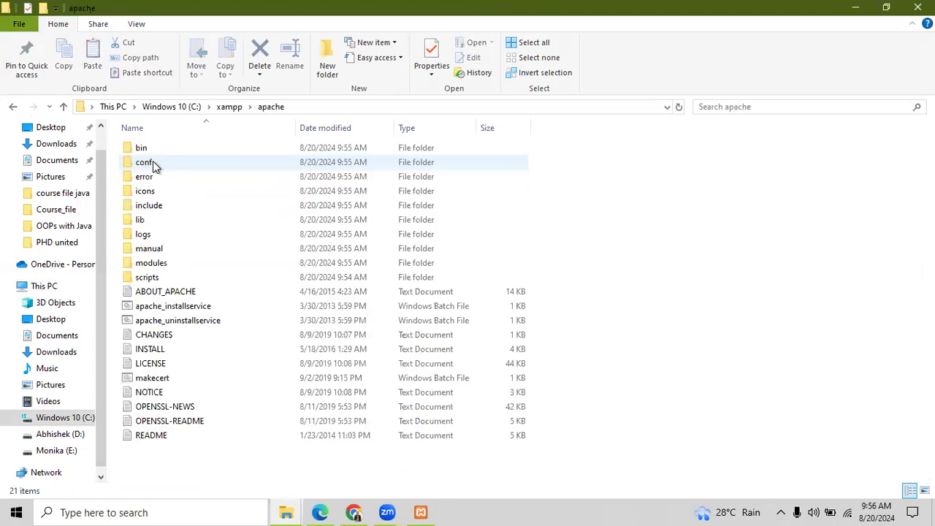
{"action": "left_click", "coordinate": [242, 109]}
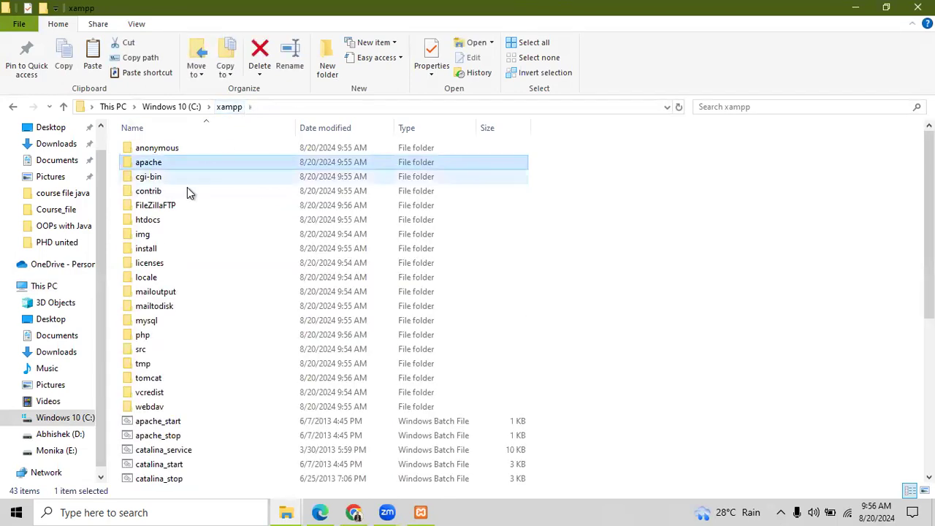
{"action": "double_click", "coordinate": [153, 321]}
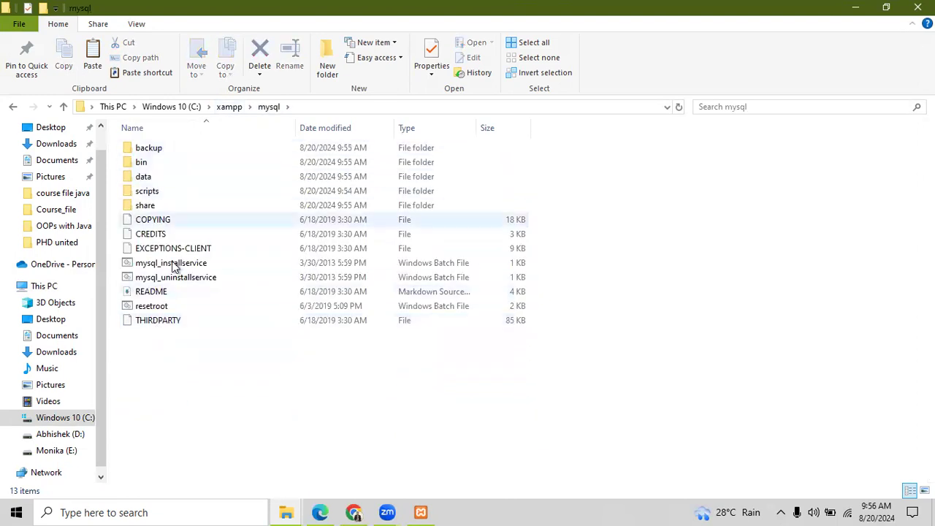
{"action": "left_click", "coordinate": [228, 108]}
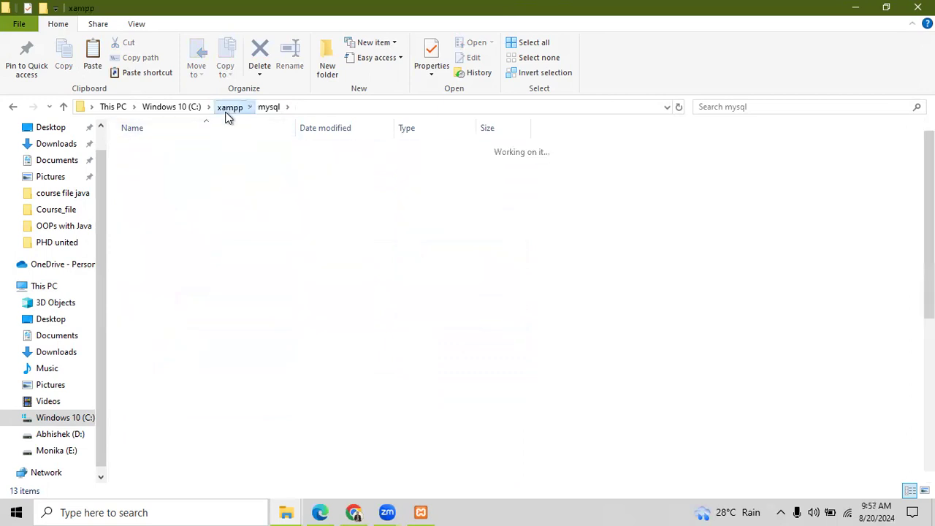
{"action": "left_click", "coordinate": [699, 251]}
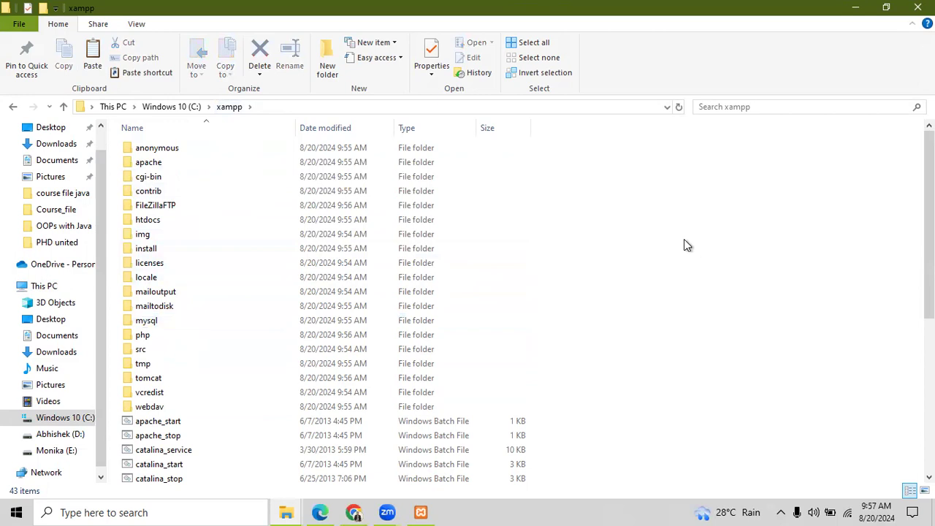
Point out the htdocs folder and check the XAMPP installer's progress before returning to File Explorer.
{"action": "left_click", "coordinate": [161, 219]}
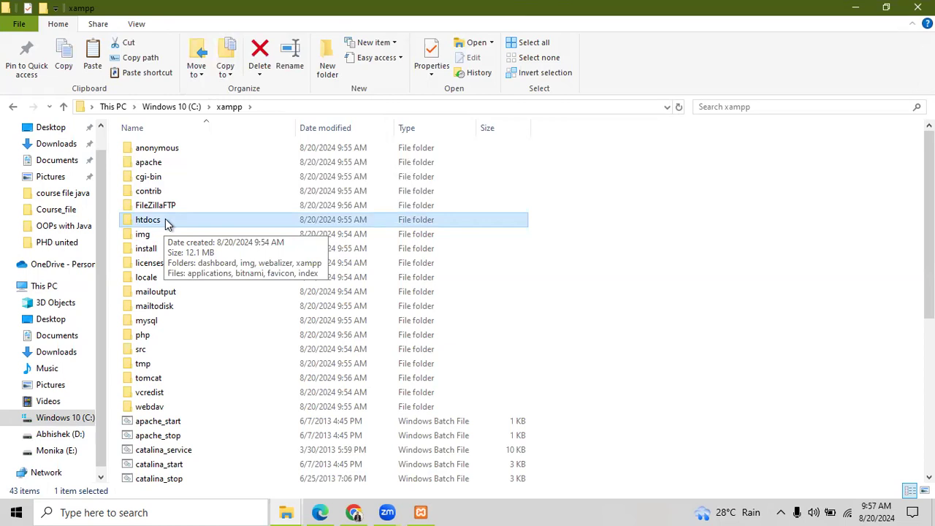
{"action": "left_click", "coordinate": [426, 510]}
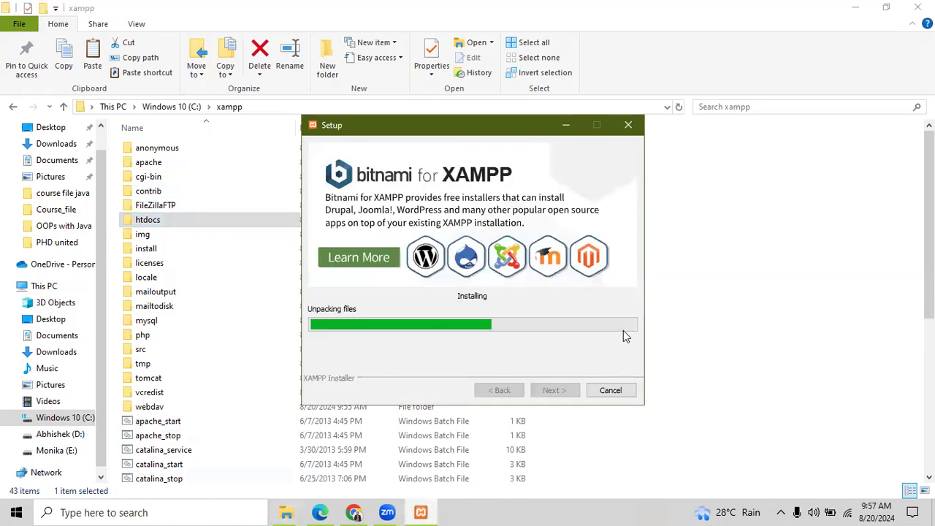
{"action": "left_click", "coordinate": [836, 319]}
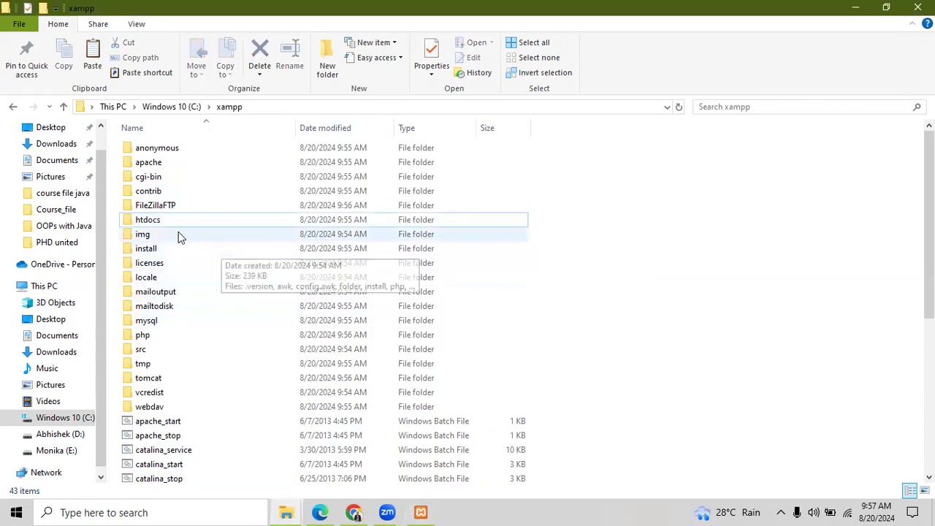
Create a new folder inside the htdocs folder.
{"action": "double_click", "coordinate": [151, 220]}
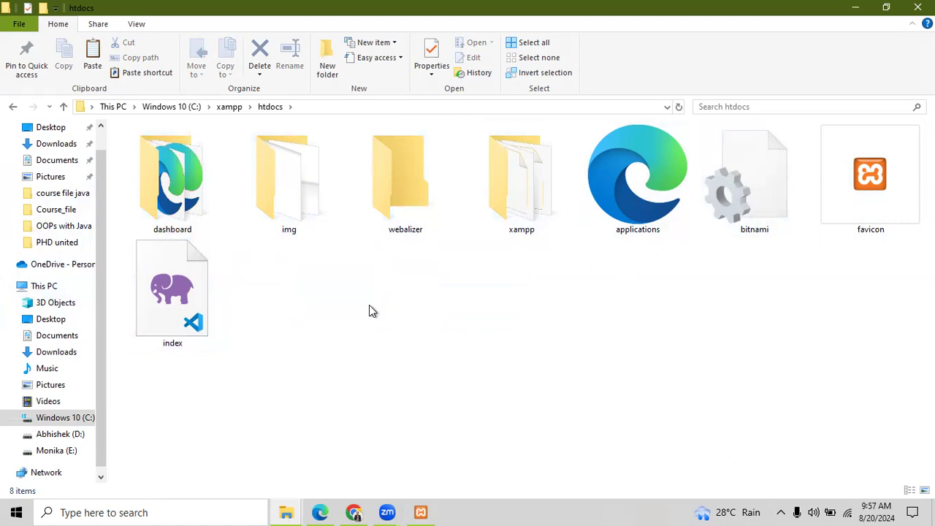
{"action": "right_click", "coordinate": [319, 295]}
{"action": "mouse_move", "coordinate": [411, 269]}
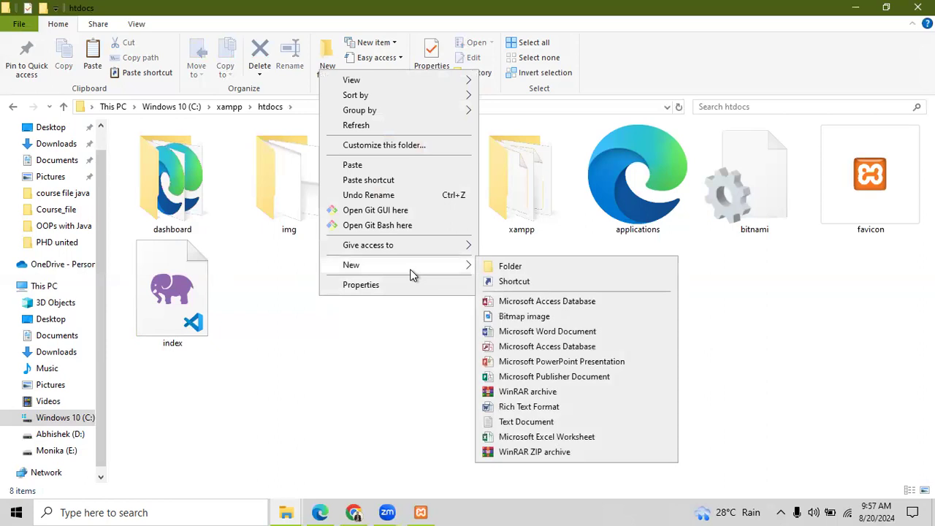
{"action": "left_click", "coordinate": [510, 267]}
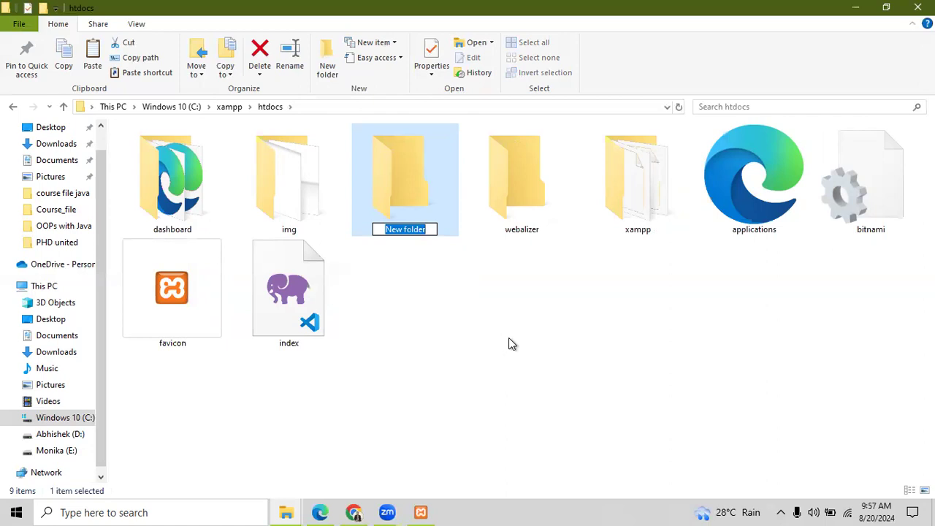
Name the new folder in htdocs onlinereg, all in lowercase.
{"action": "type", "text": "R"}
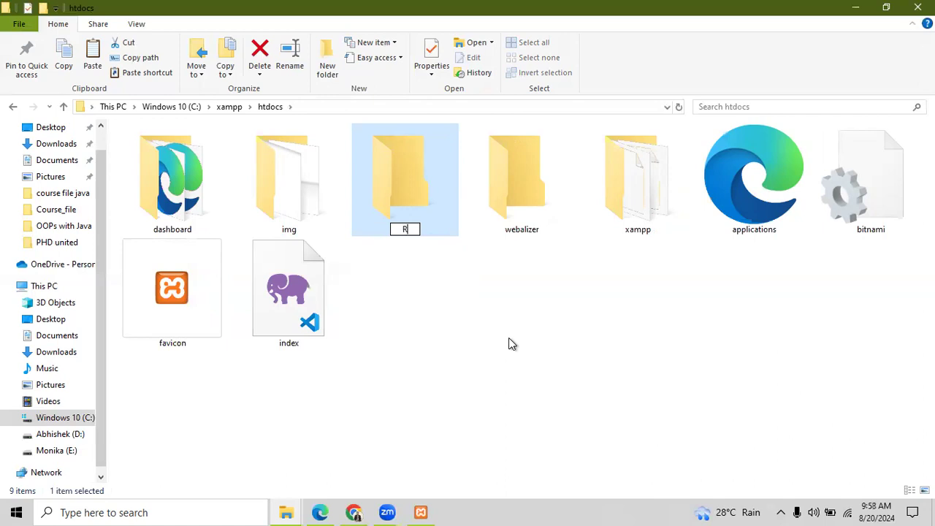
{"action": "key", "text": "BackSpace"}
{"action": "type", "text": "OnlineRe"}
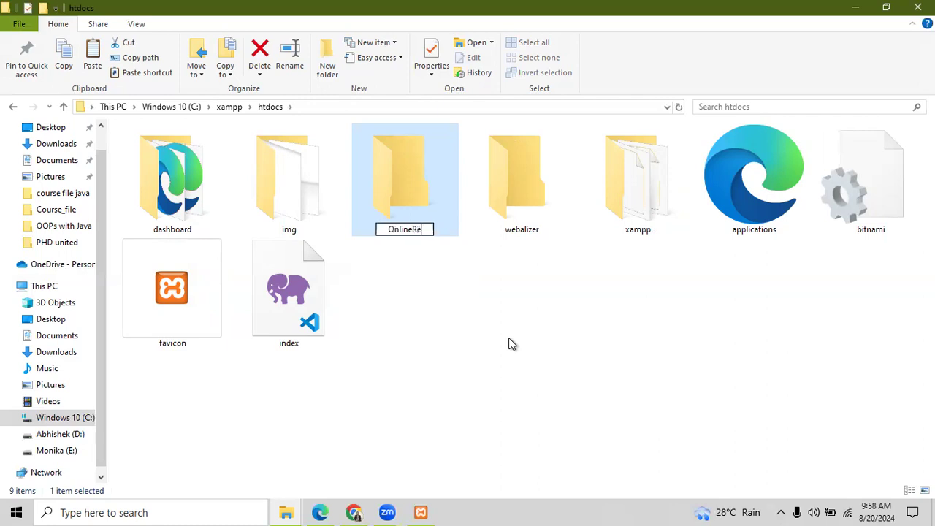
{"action": "type", "text": "g"}
{"action": "key", "text": "Left"}
{"action": "key", "text": "Left"}
{"action": "key", "text": "BackSpace"}
{"action": "type", "text": "r"}
{"action": "key", "text": "Left"}
{"action": "key", "text": "Left"}
{"action": "key", "text": "Left"}
{"action": "key", "text": "Left"}
{"action": "key", "text": "Left"}
{"action": "key", "text": "Left"}
{"action": "key", "text": "BackSpace"}
{"action": "type", "text": "o"}
{"action": "left_click", "coordinate": [432, 296]}
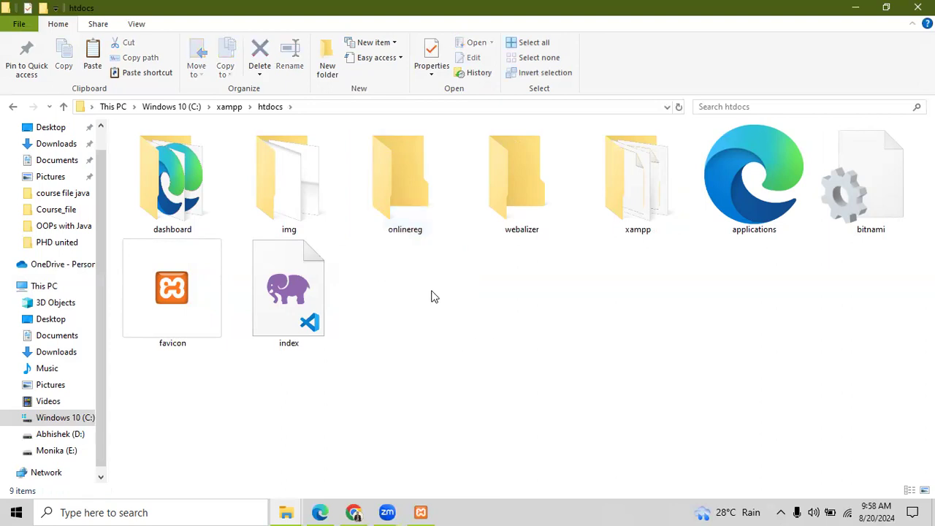
Open the onlinereg folder and check how far the XAMPP installation has progressed.
{"action": "double_click", "coordinate": [391, 196]}
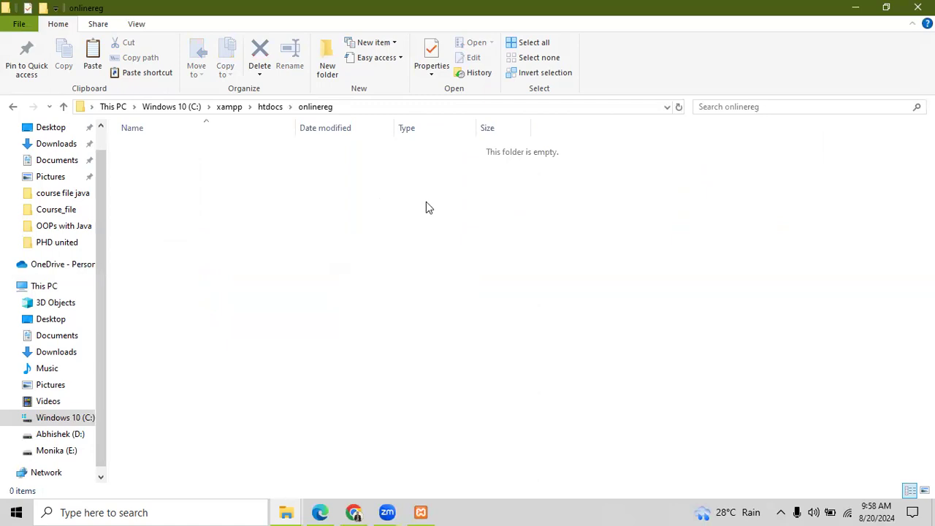
{"action": "left_click", "coordinate": [423, 512]}
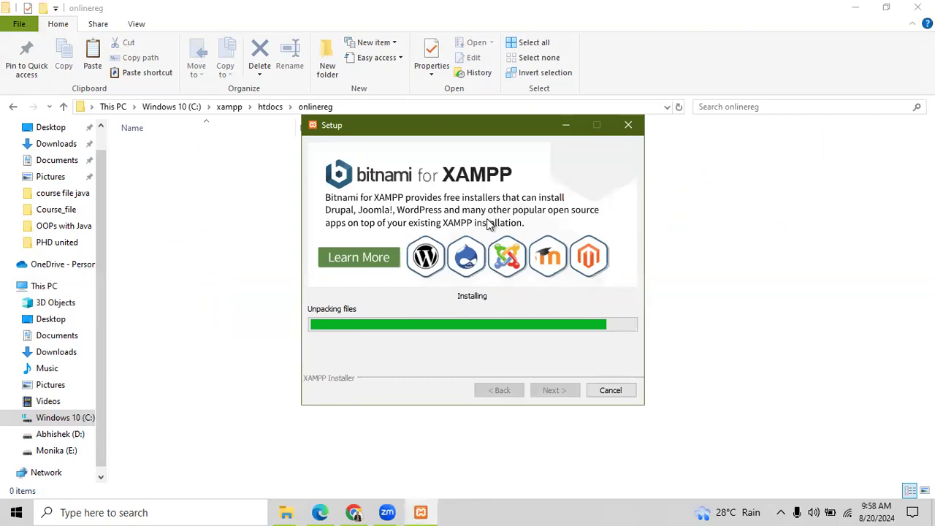
{"action": "left_click", "coordinate": [556, 129]}
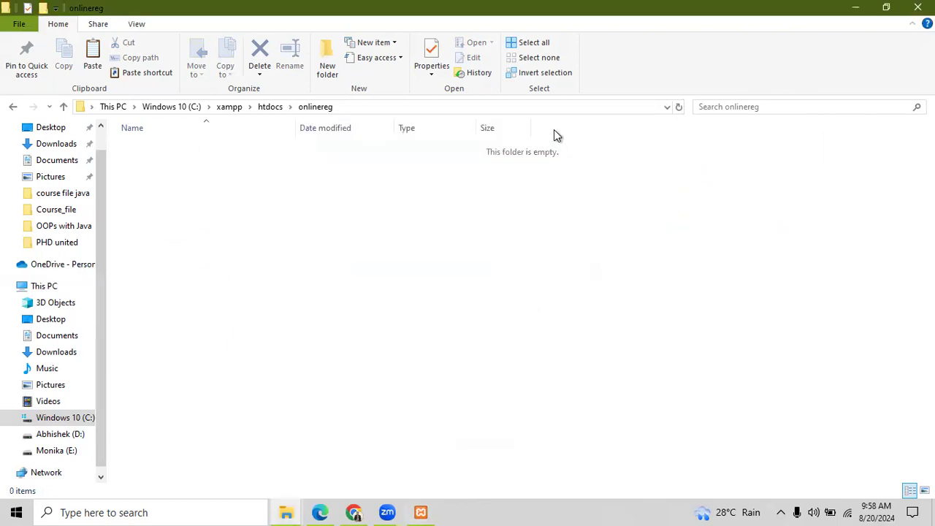
Retrace the path from the C: drive through xampp and htdocs into the onlinereg folder.
{"action": "left_click", "coordinate": [169, 108]}
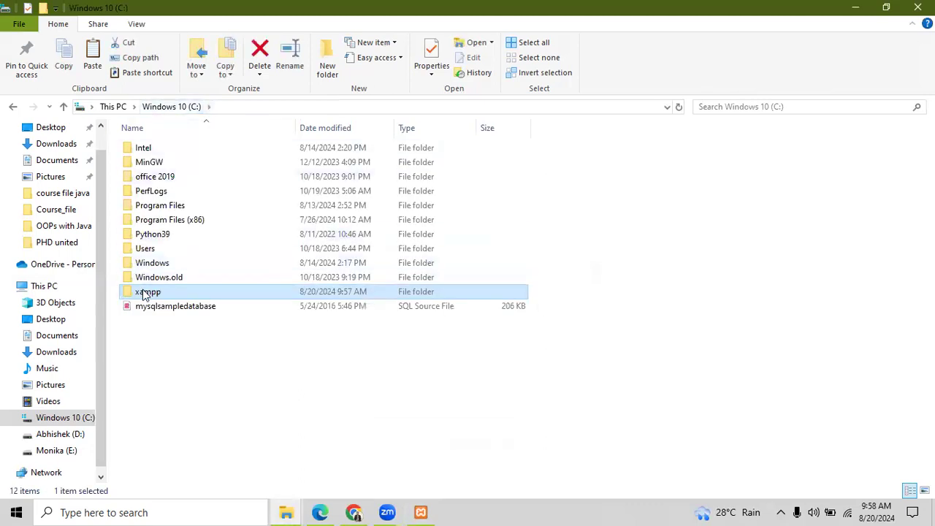
{"action": "double_click", "coordinate": [144, 293]}
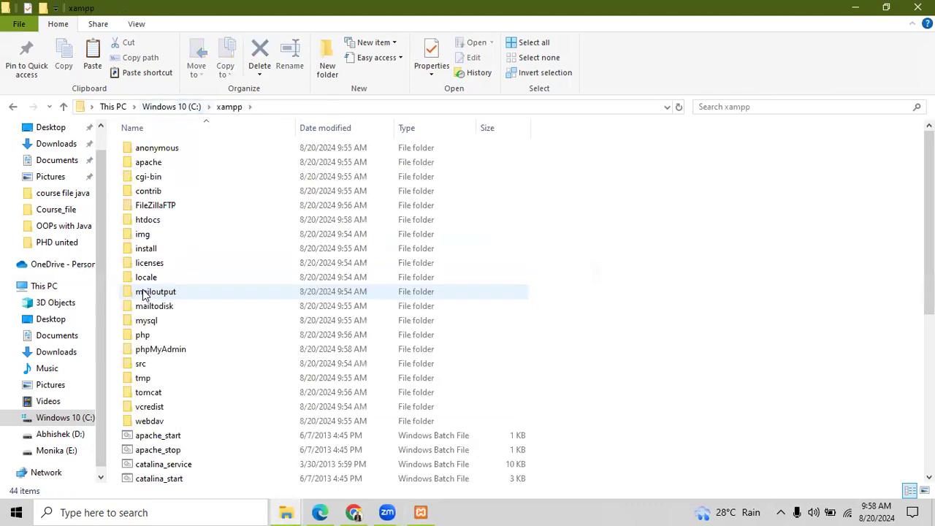
{"action": "left_click", "coordinate": [150, 224]}
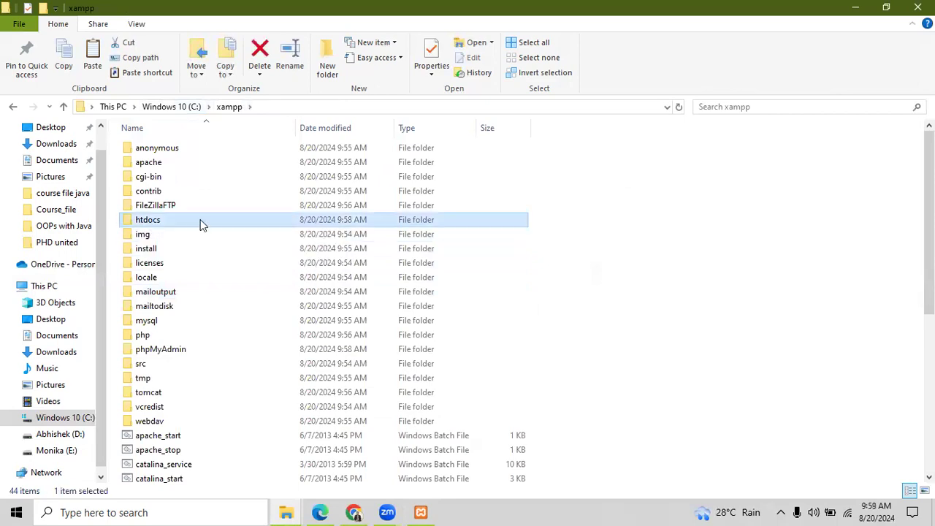
{"action": "double_click", "coordinate": [201, 222]}
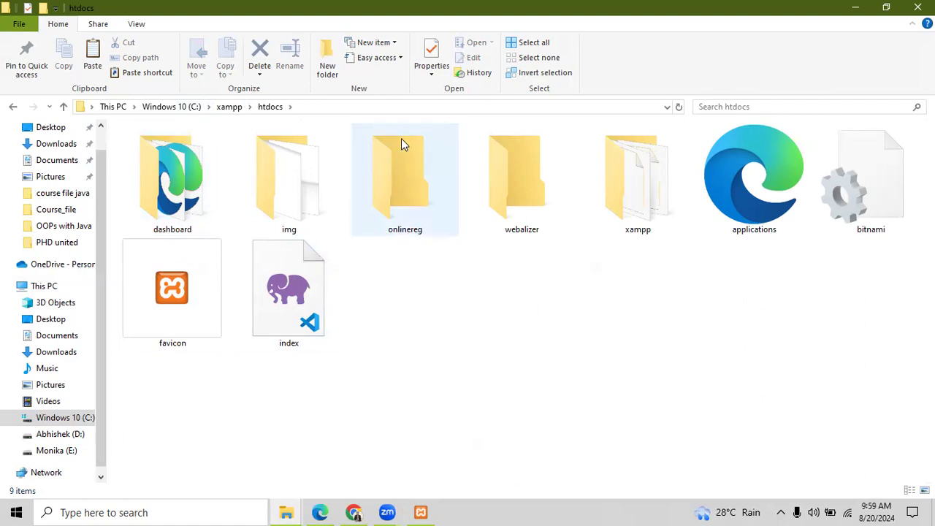
{"action": "double_click", "coordinate": [400, 188]}
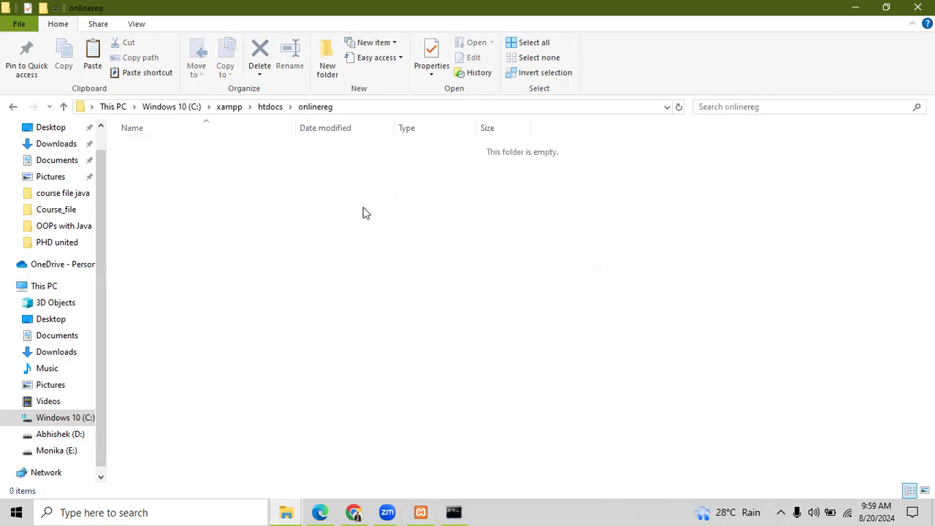
Check the XAMPP setup window again for the installation's progress.
{"action": "left_click", "coordinate": [424, 512]}
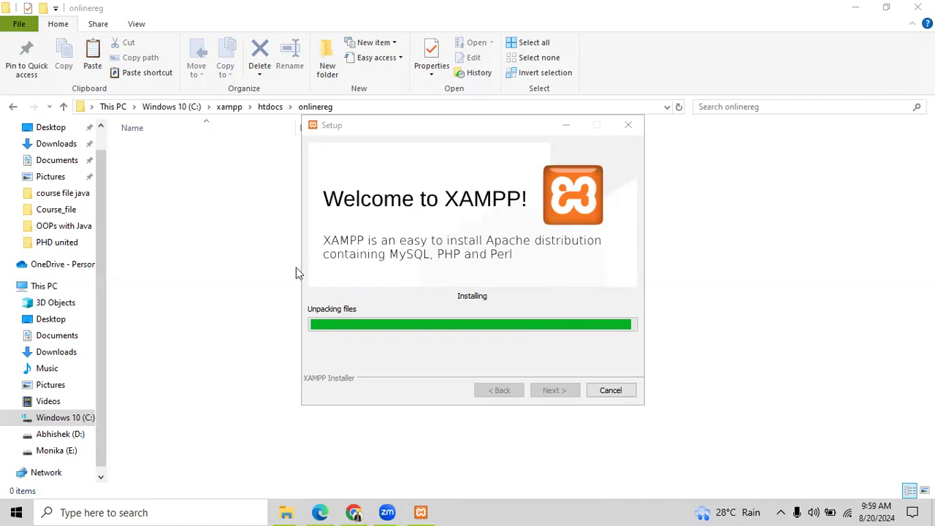
{"action": "left_click", "coordinate": [268, 264]}
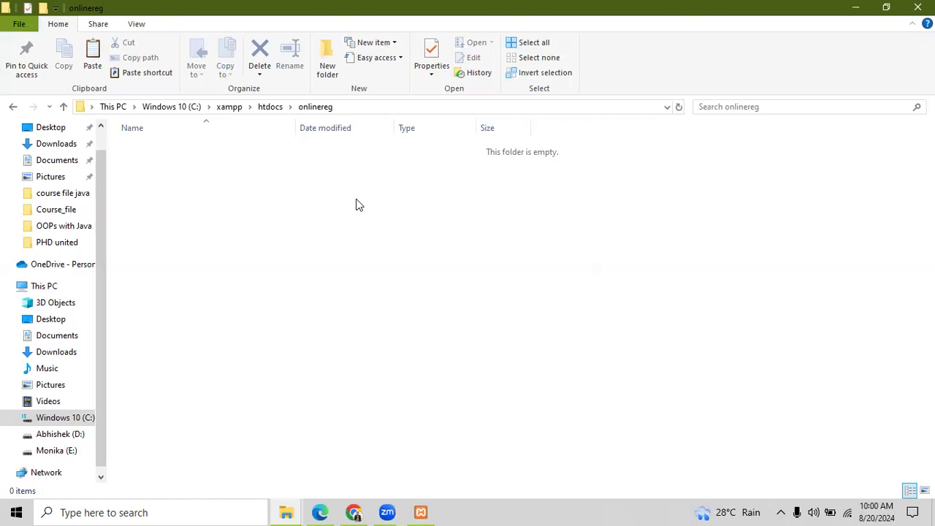
{"action": "left_click", "coordinate": [421, 512]}
Close the Chrome window that has WhatsApp open.
{"action": "left_click", "coordinate": [131, 510]}
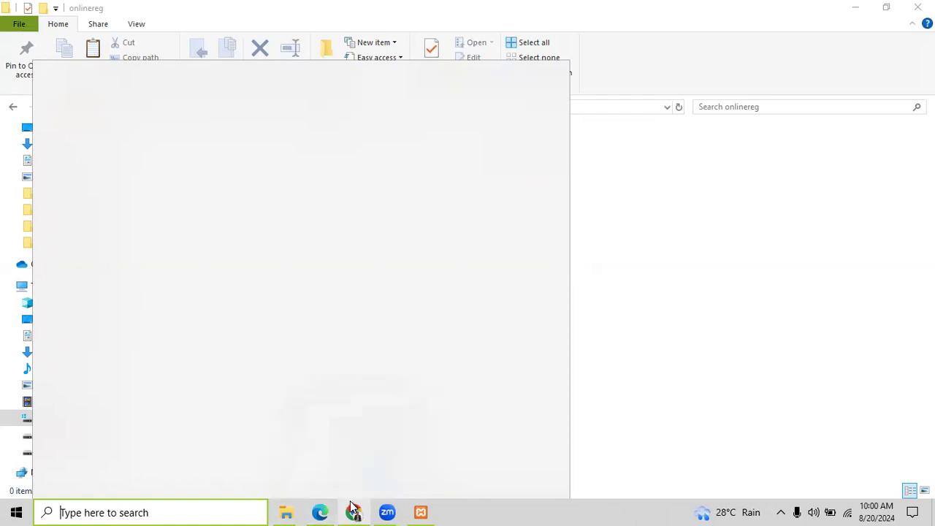
{"action": "left_click", "coordinate": [613, 411]}
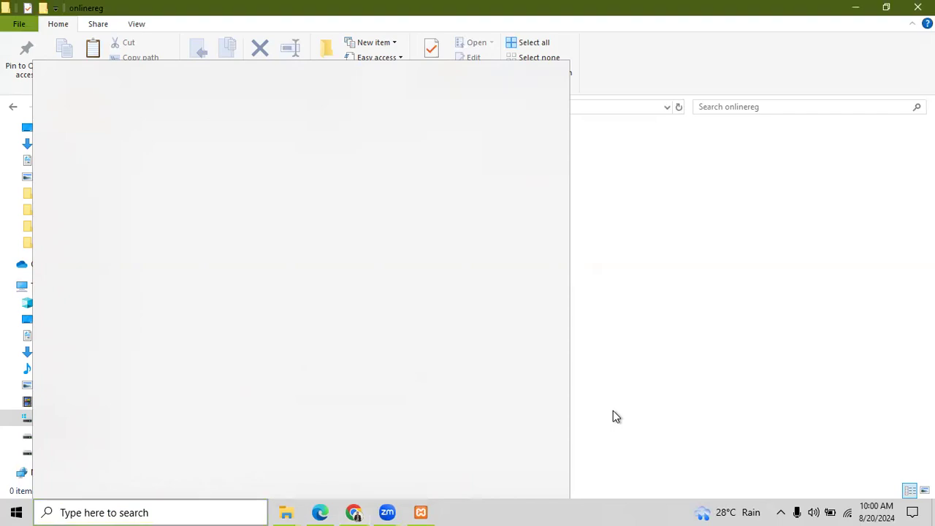
{"action": "mouse_move", "coordinate": [349, 507]}
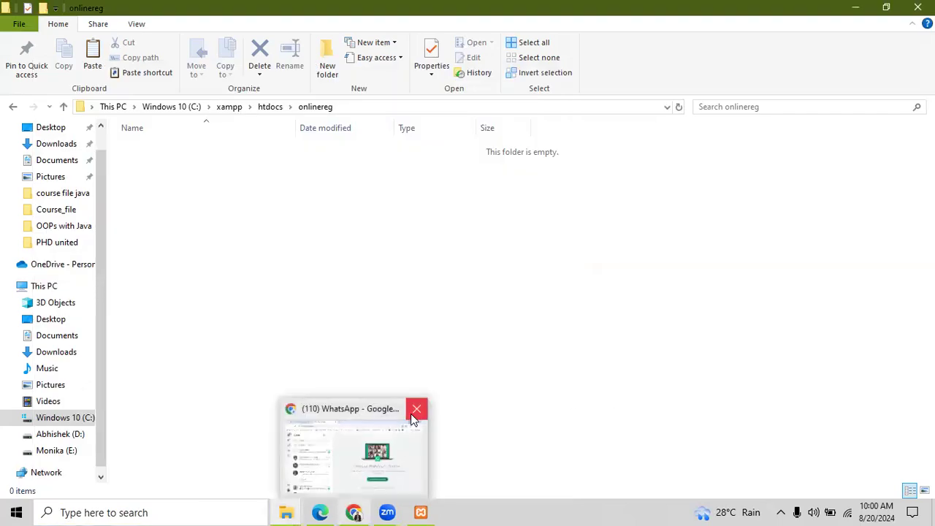
{"action": "left_click", "coordinate": [414, 411]}
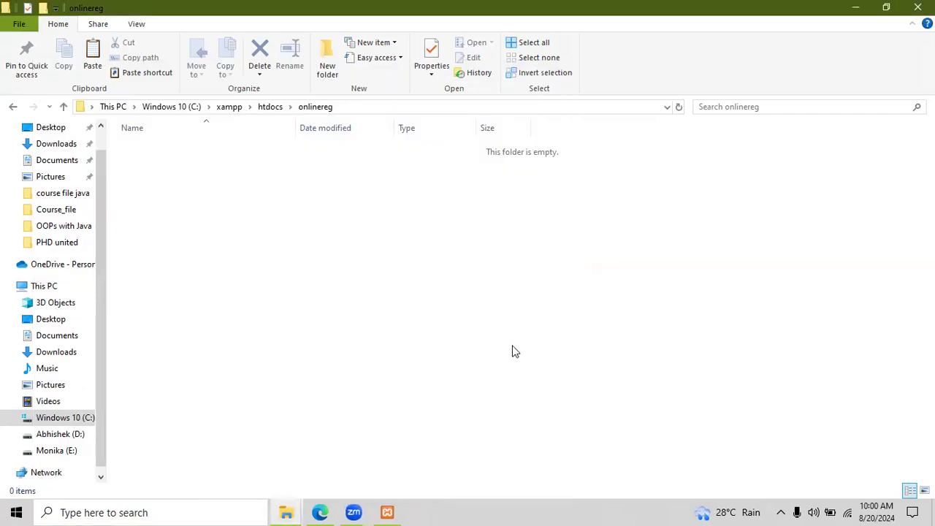
Finish the XAMPP setup wizard with the Control Panel set to start, then minimise the onlinereg folder window and refresh the desktop.
{"action": "mouse_move", "coordinate": [380, 512]}
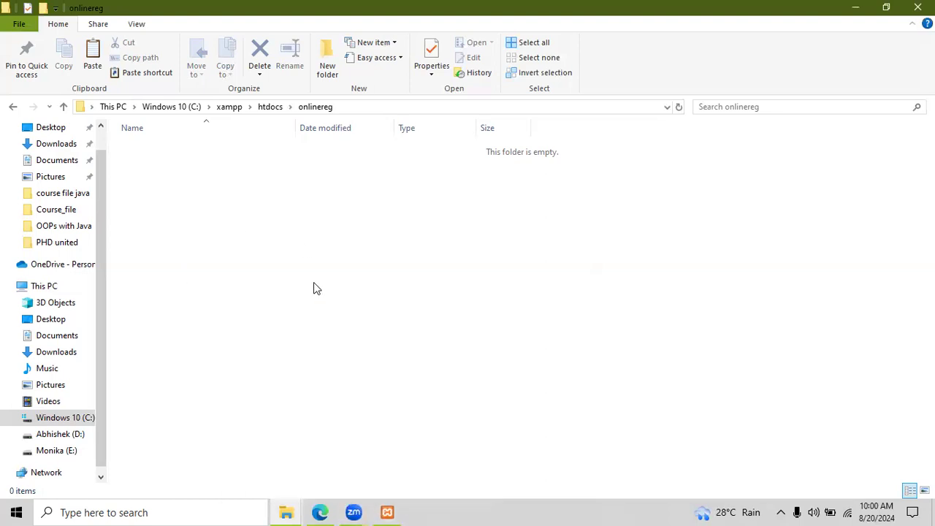
{"action": "left_click", "coordinate": [388, 512]}
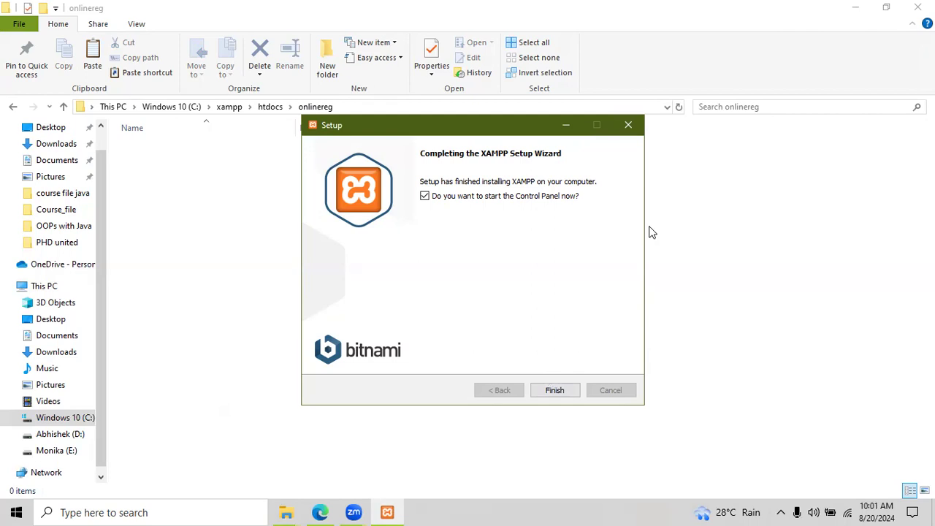
{"action": "left_click", "coordinate": [555, 391]}
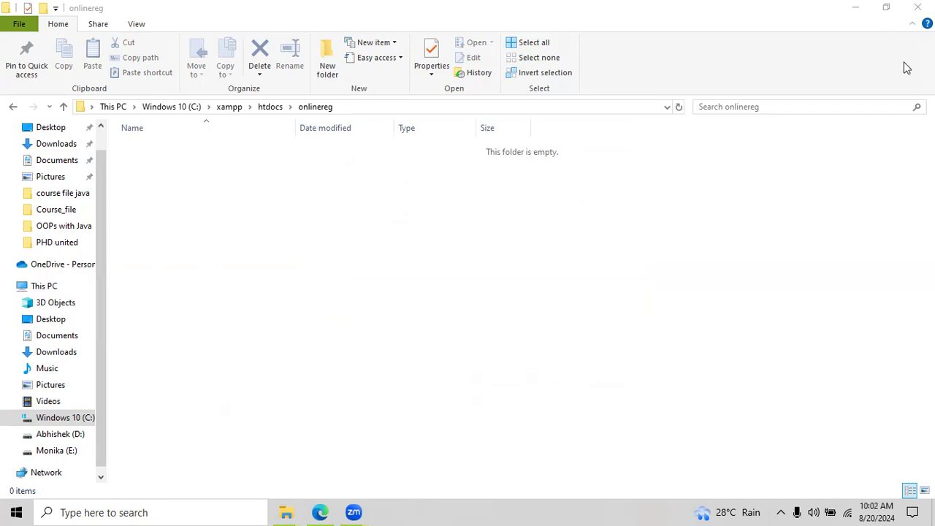
{"action": "left_click", "coordinate": [856, 7]}
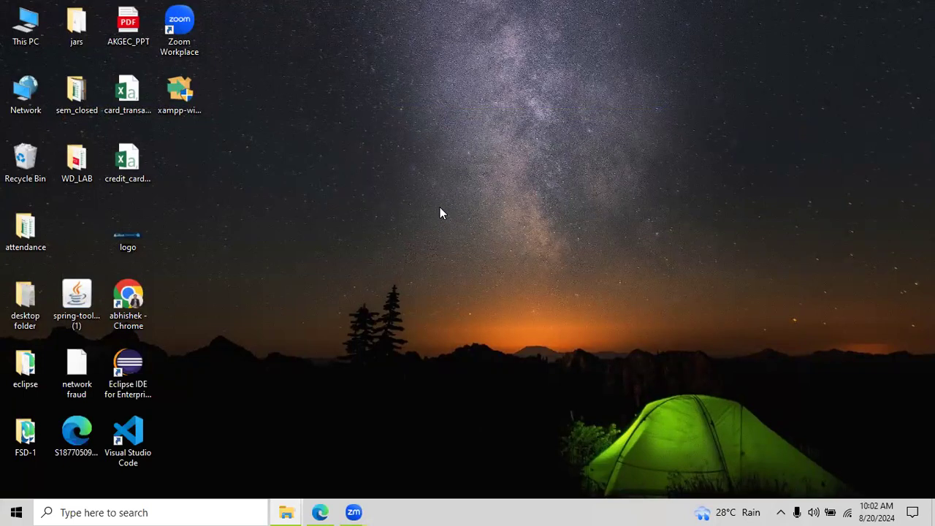
{"action": "right_click", "coordinate": [378, 177]}
{"action": "left_click", "coordinate": [401, 220]}
{"action": "mouse_move", "coordinate": [318, 511]}
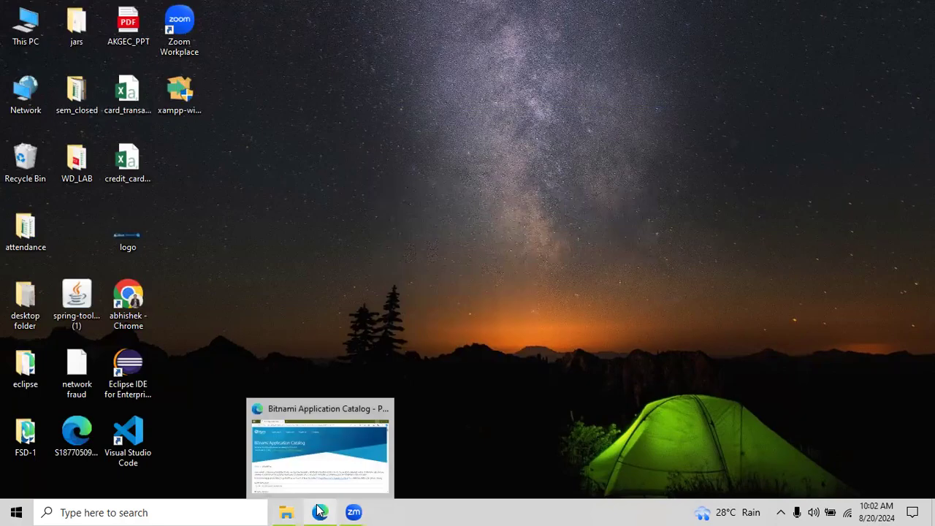
{"action": "left_click", "coordinate": [305, 482]}
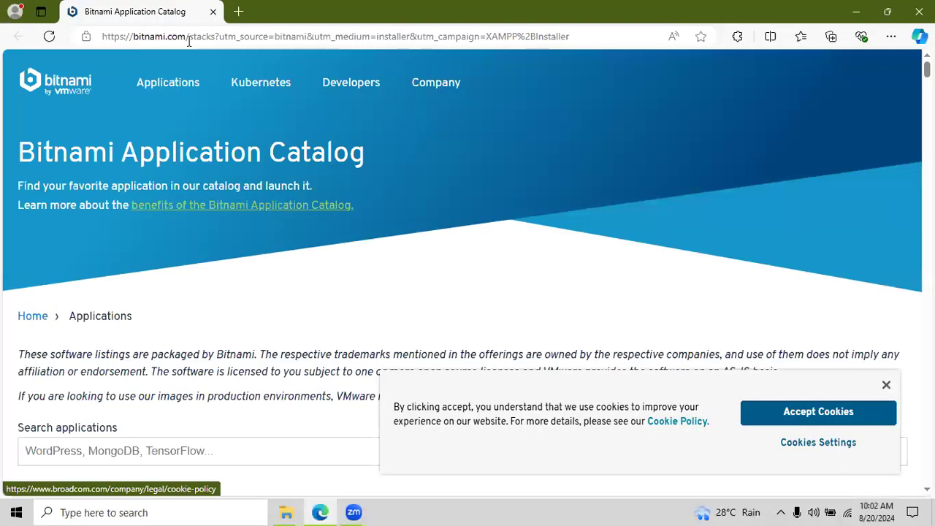
{"action": "left_click", "coordinate": [189, 37]}
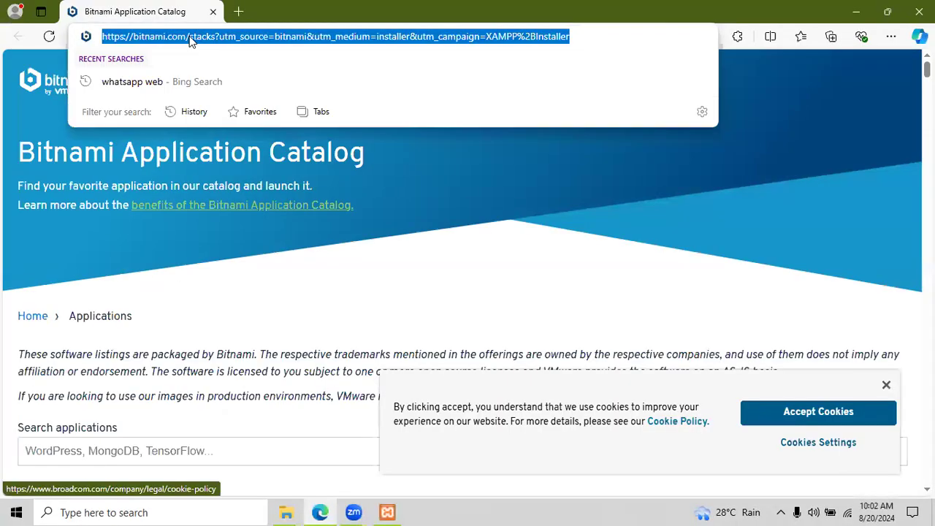
{"action": "type", "text": "http"}
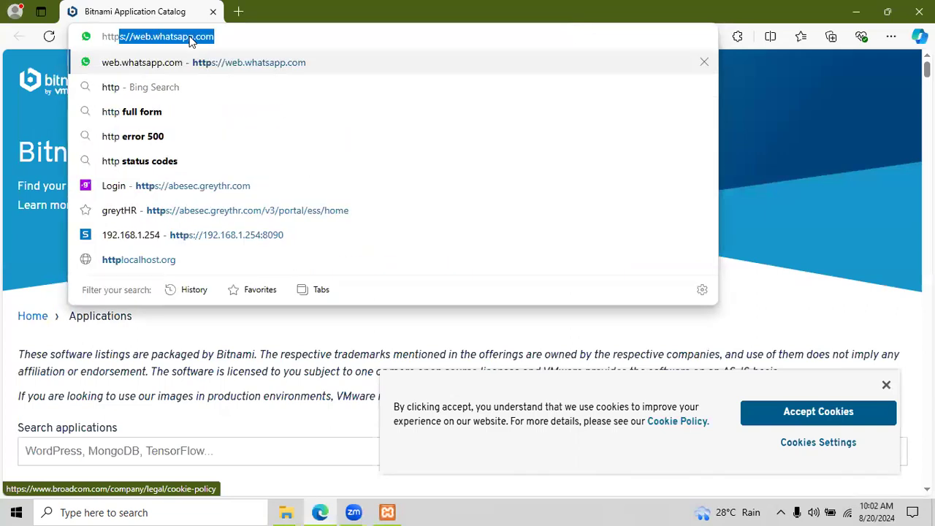
{"action": "type", "text": "://"}
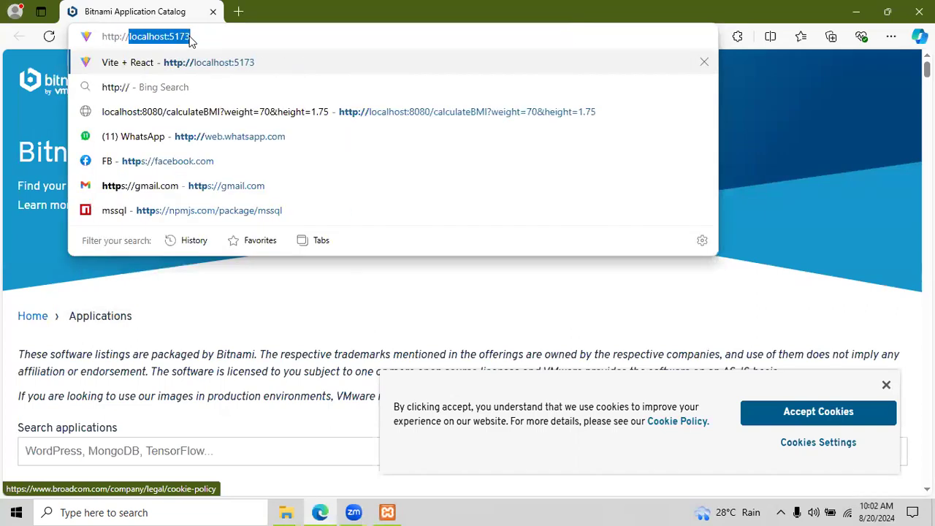
{"action": "key", "text": "Right"}
{"action": "key", "text": "BackSpace"}
{"action": "key", "text": "BackSpace"}
{"action": "key", "text": "BackSpace"}
{"action": "key", "text": "BackSpace"}
{"action": "key", "text": "BackSpace"}
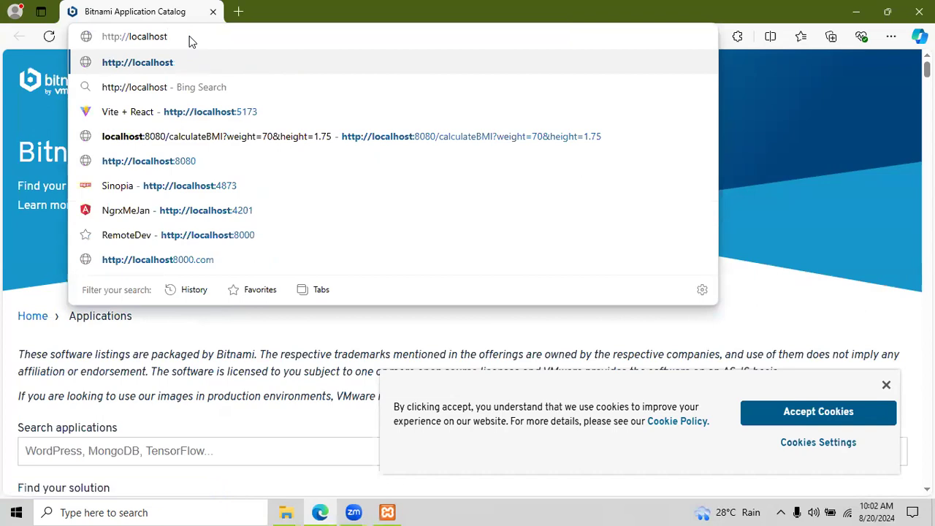
{"action": "key", "text": "Return"}
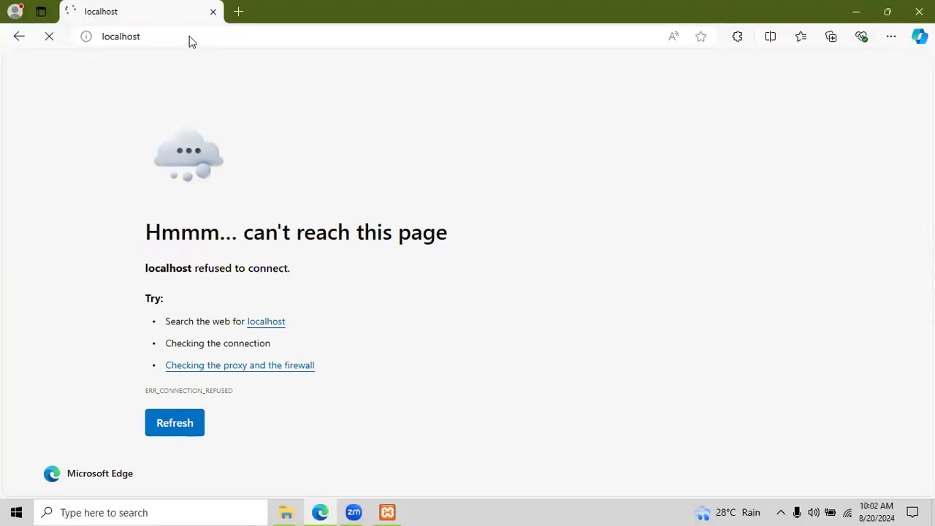
Minimise the browser and save English as the XAMPP Control Panel language.
{"action": "left_click", "coordinate": [866, 16]}
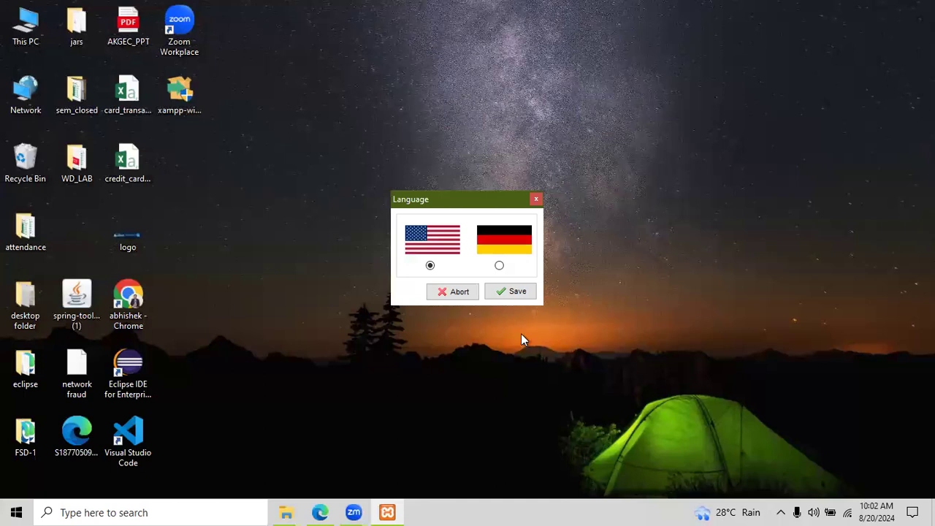
{"action": "left_click", "coordinate": [501, 293]}
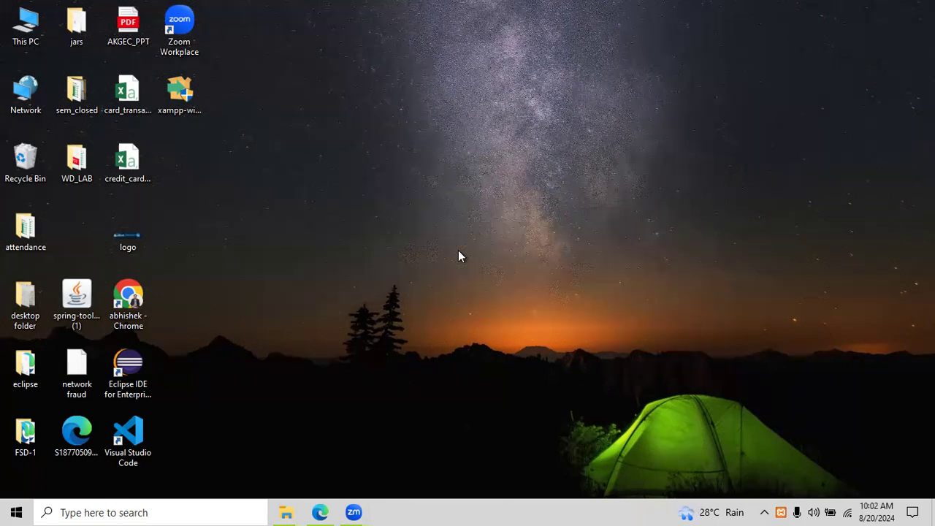
{"action": "right_click", "coordinate": [402, 178]}
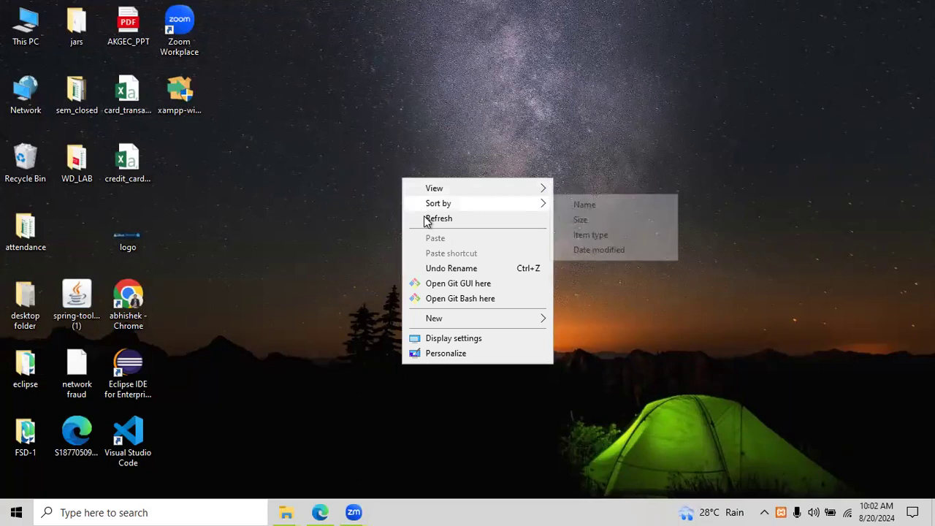
{"action": "left_click", "coordinate": [424, 216]}
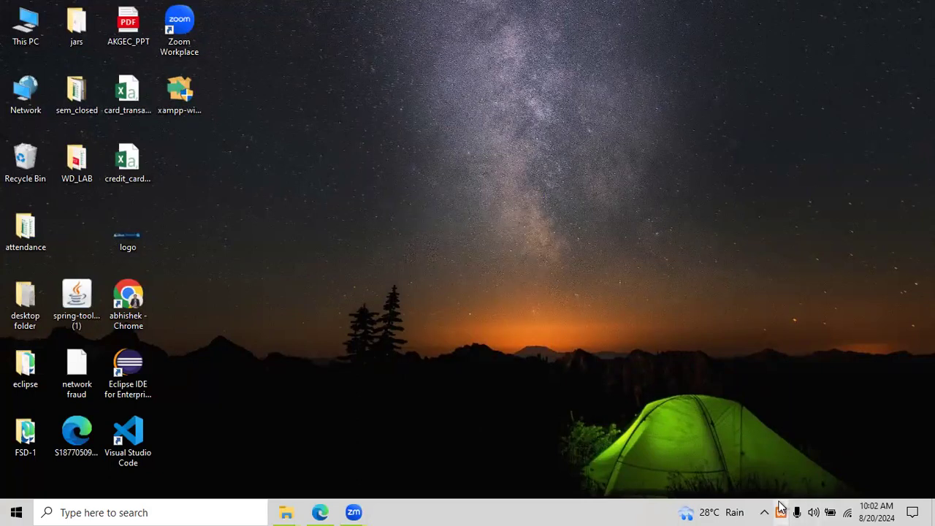
Look for the XAMPP icon among the notification area's hidden icons and refresh the desktop.
{"action": "left_click_drag", "start_coordinate": [780, 505], "coordinate": [792, 489]}
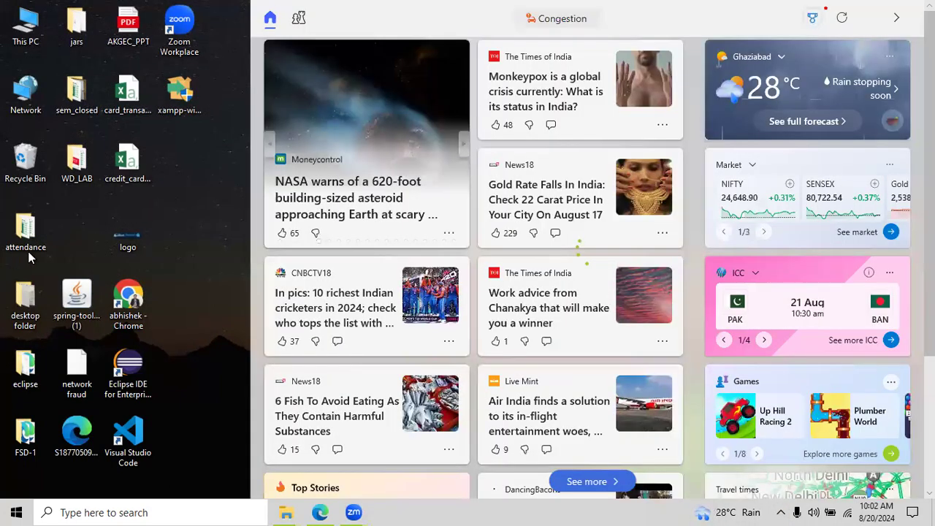
{"action": "left_click", "coordinate": [189, 204]}
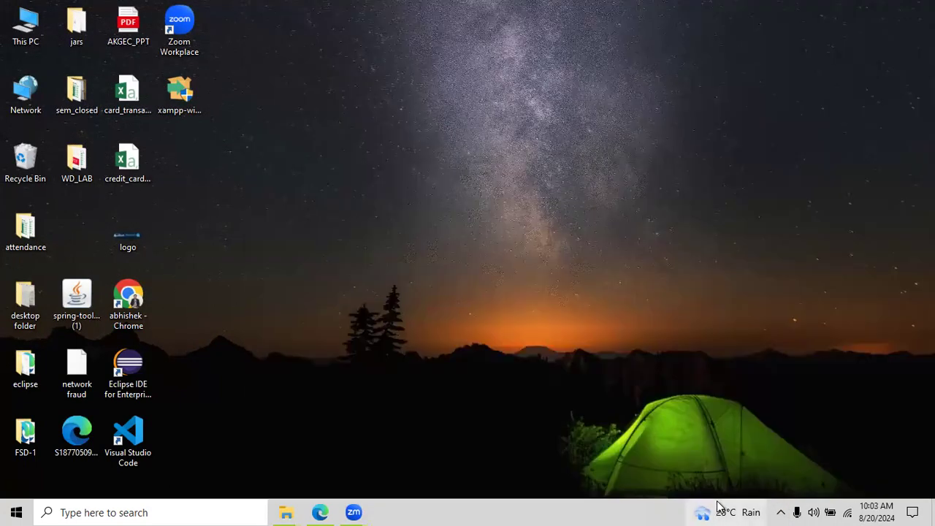
{"action": "left_click", "coordinate": [782, 508]}
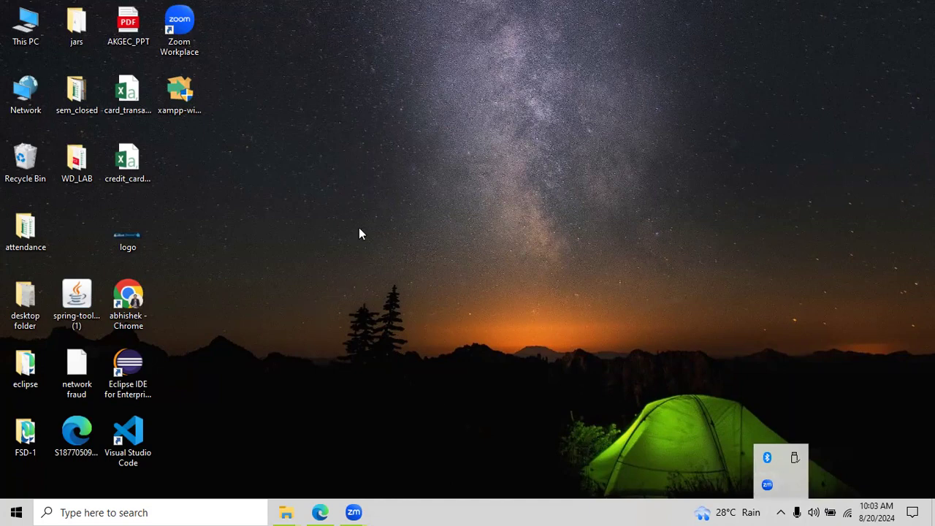
{"action": "right_click", "coordinate": [354, 207]}
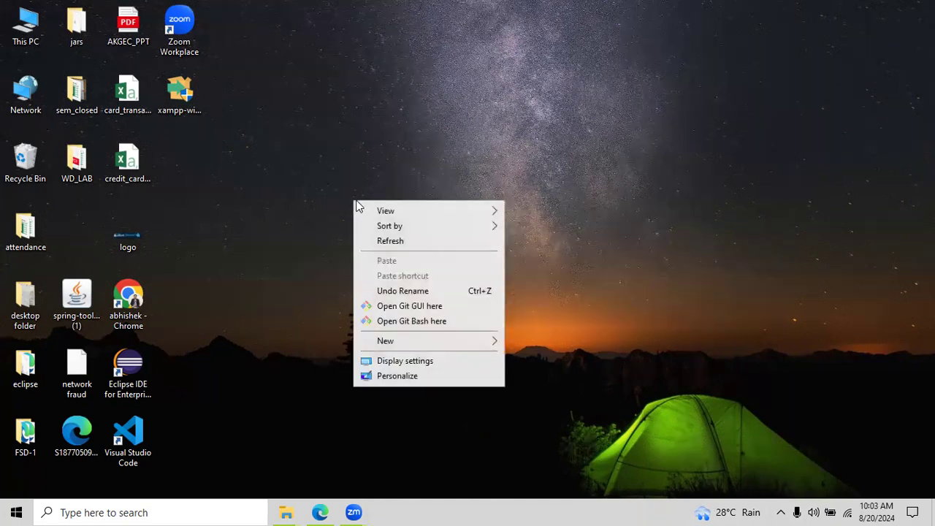
{"action": "left_click", "coordinate": [413, 245]}
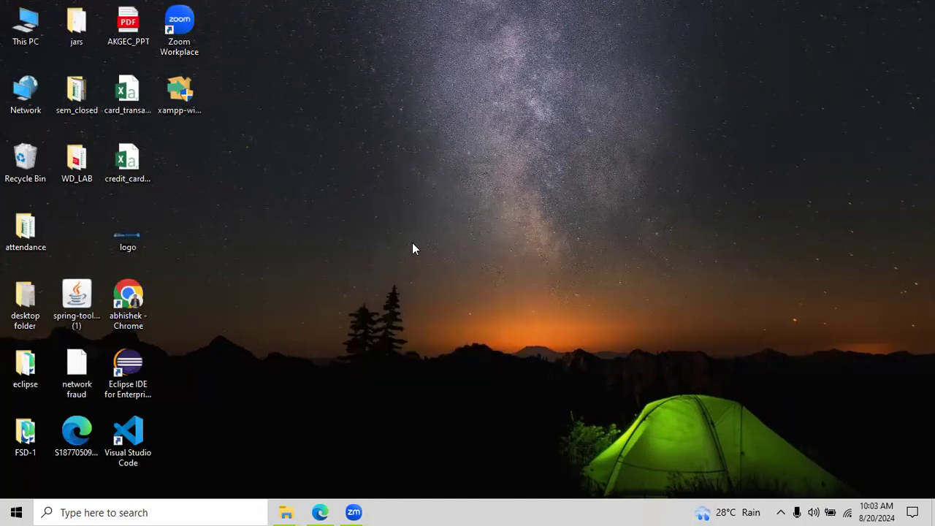
{"action": "right_click", "coordinate": [393, 196]}
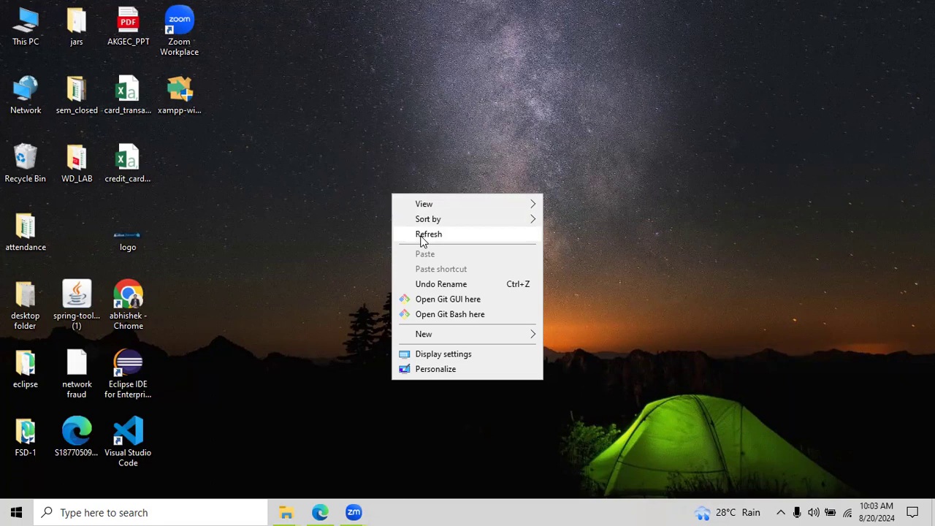
{"action": "left_click", "coordinate": [421, 241]}
Open This PC, then reload the localhost page in Edge and minimise the browser.
{"action": "mouse_move", "coordinate": [286, 511]}
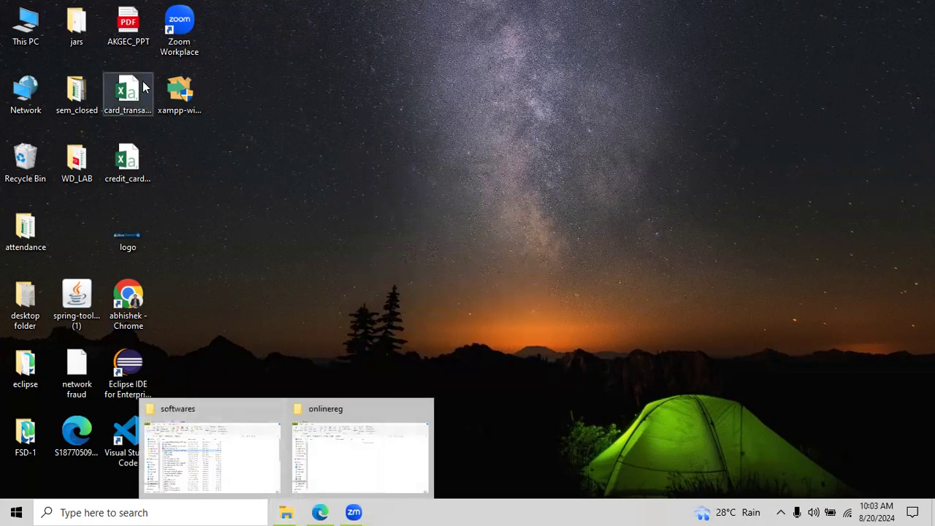
{"action": "double_click", "coordinate": [30, 29]}
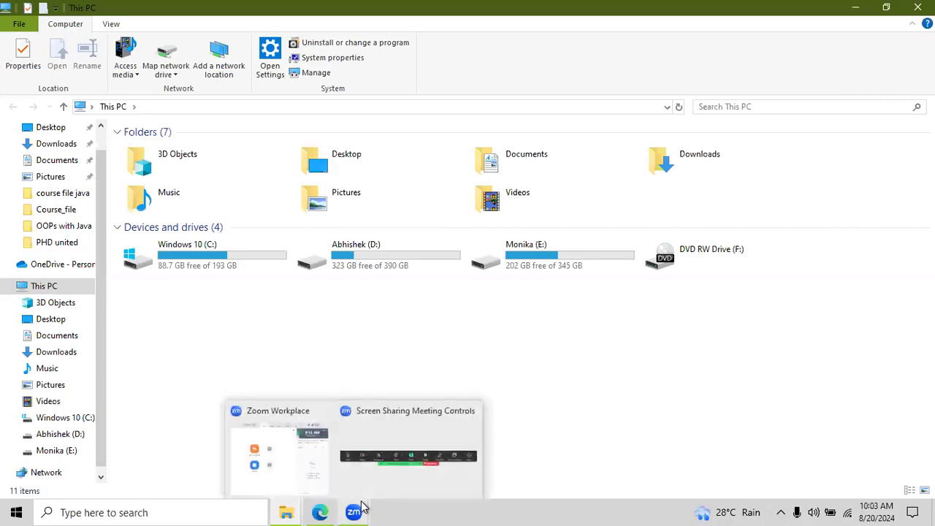
{"action": "mouse_move", "coordinate": [329, 507]}
{"action": "left_click", "coordinate": [322, 453]}
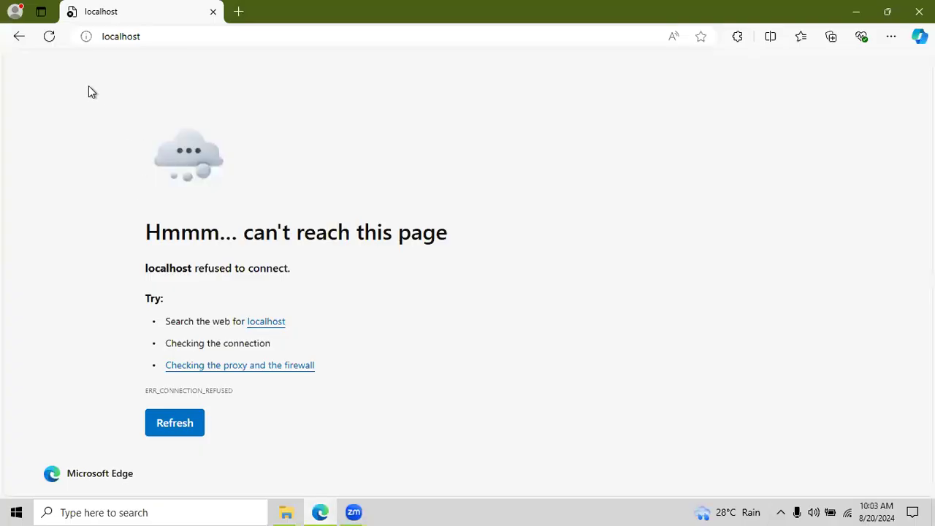
{"action": "left_click", "coordinate": [48, 37]}
{"action": "left_click", "coordinate": [855, 12]}
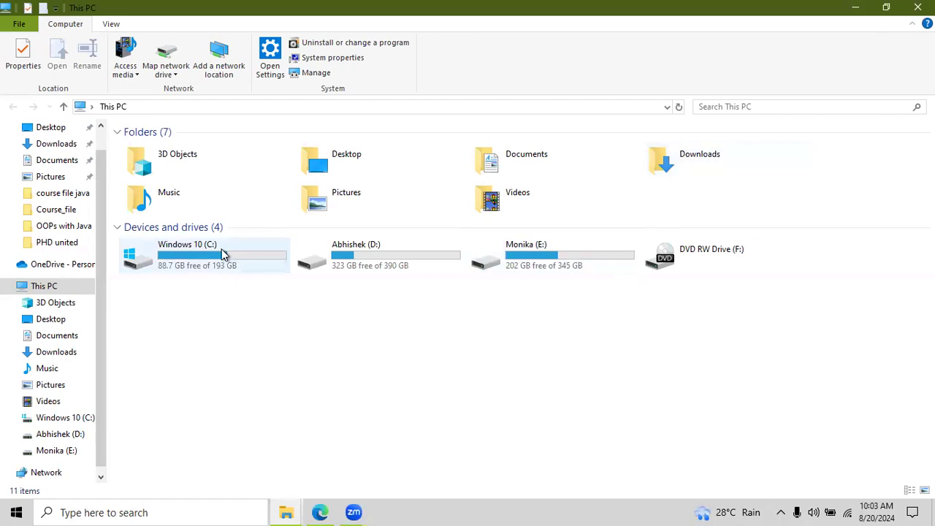
Launch the xampp-control application from the xampp folder on the C: drive.
{"action": "double_click", "coordinate": [223, 253]}
{"action": "left_click", "coordinate": [158, 295]}
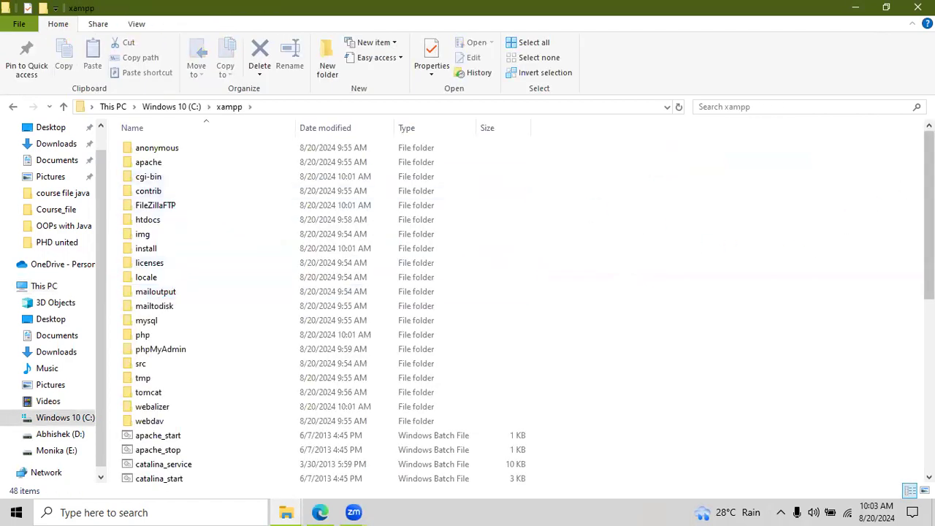
{"action": "scroll", "coordinate": [789, 157], "scroll_direction": "down", "scroll_amount": 8}
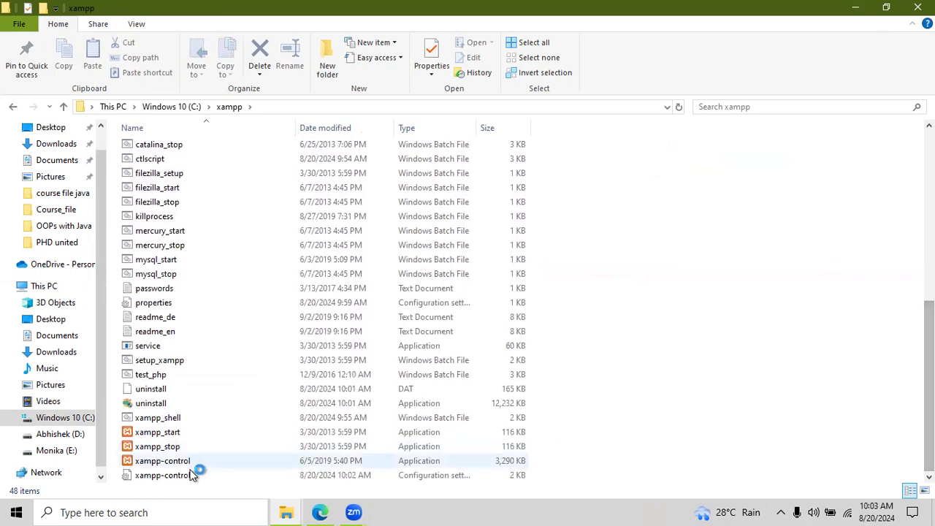
{"action": "double_click", "coordinate": [183, 460]}
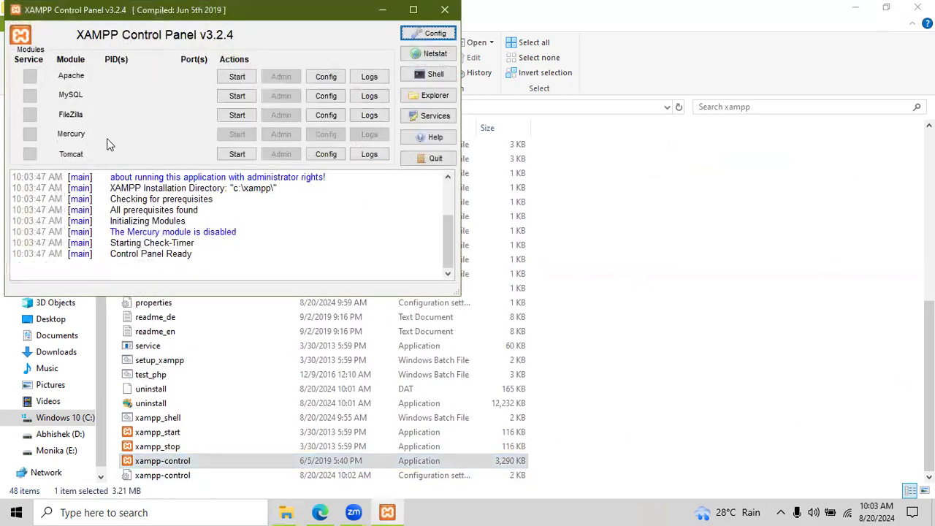
Start the Apache and MySQL modules in the XAMPP Control Panel.
{"action": "left_click_drag", "start_coordinate": [83, 14], "coordinate": [355, 139]}
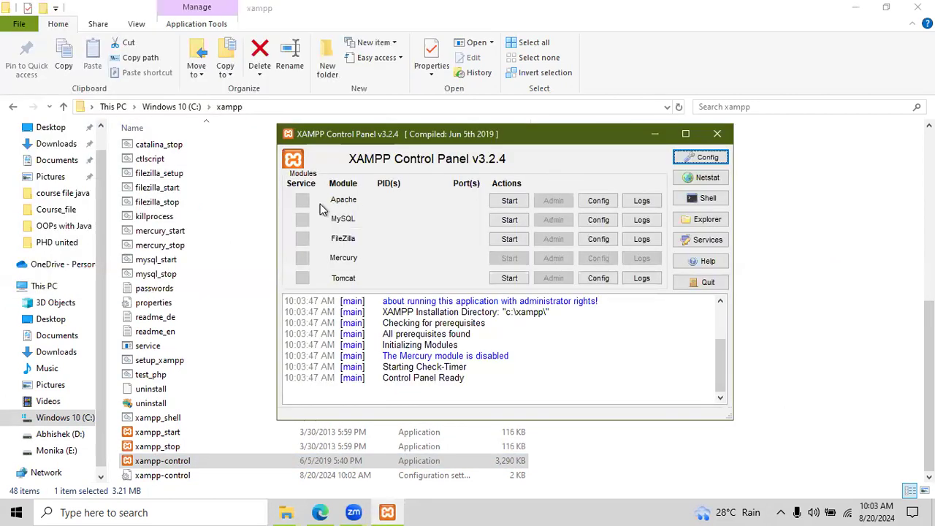
{"action": "left_click", "coordinate": [510, 200]}
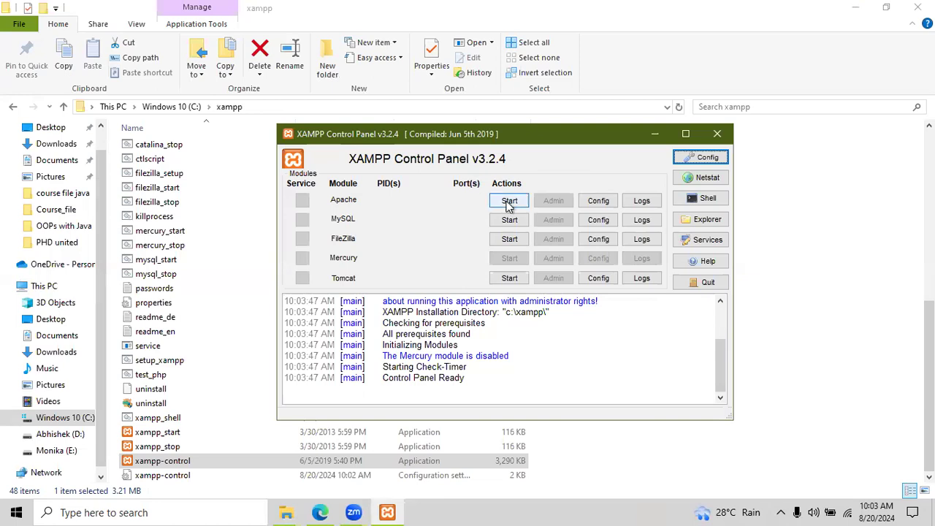
{"action": "left_click", "coordinate": [510, 220]}
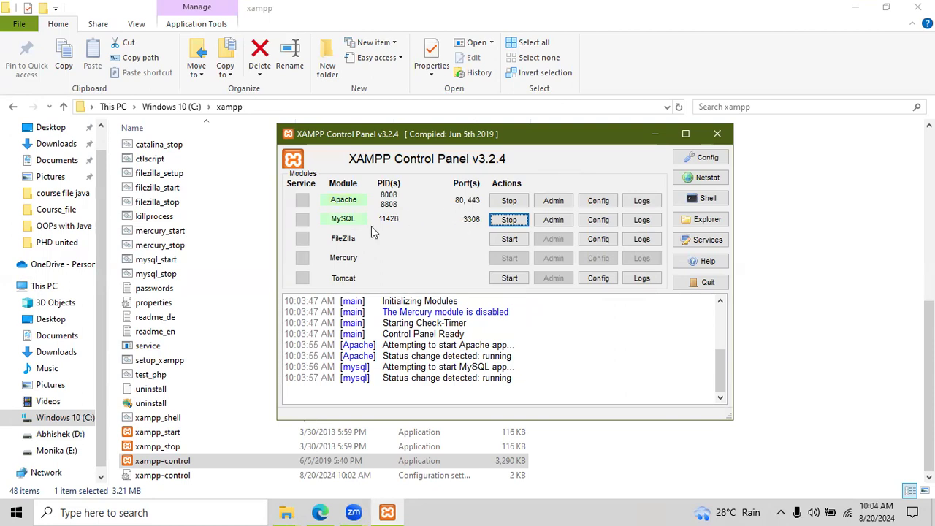
Minimise the XAMPP Control Panel, then reload the localhost page in Edge and open phpMyAdmin from the XAMPP dashboard.
{"action": "left_click", "coordinate": [652, 133]}
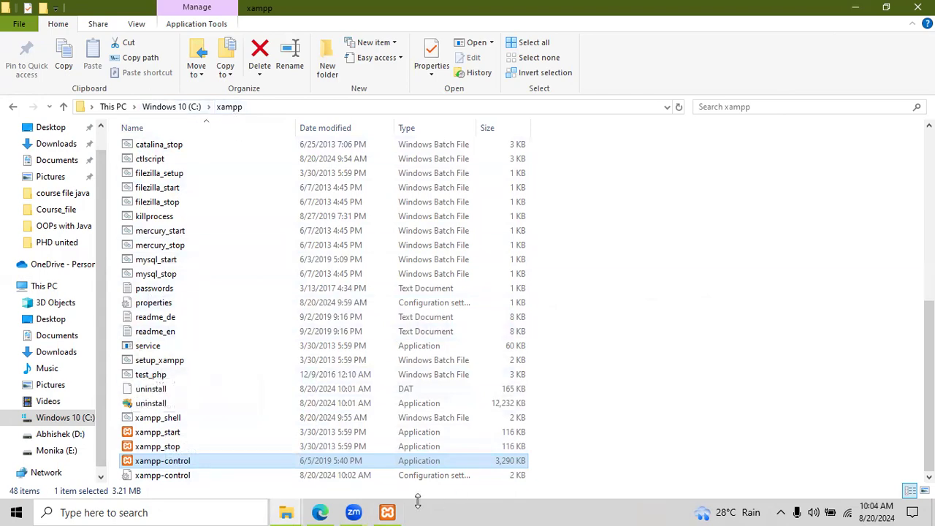
{"action": "mouse_move", "coordinate": [320, 512]}
{"action": "left_click", "coordinate": [322, 453]}
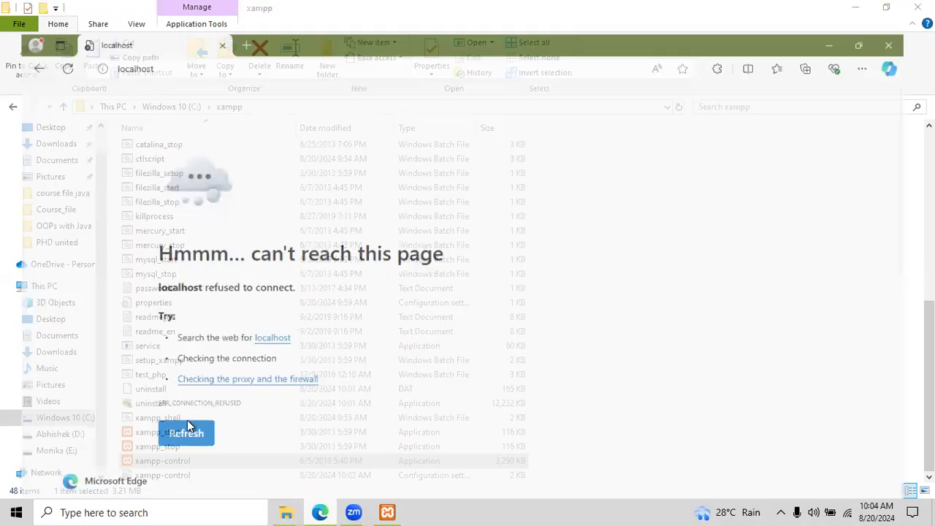
{"action": "left_click", "coordinate": [49, 36]}
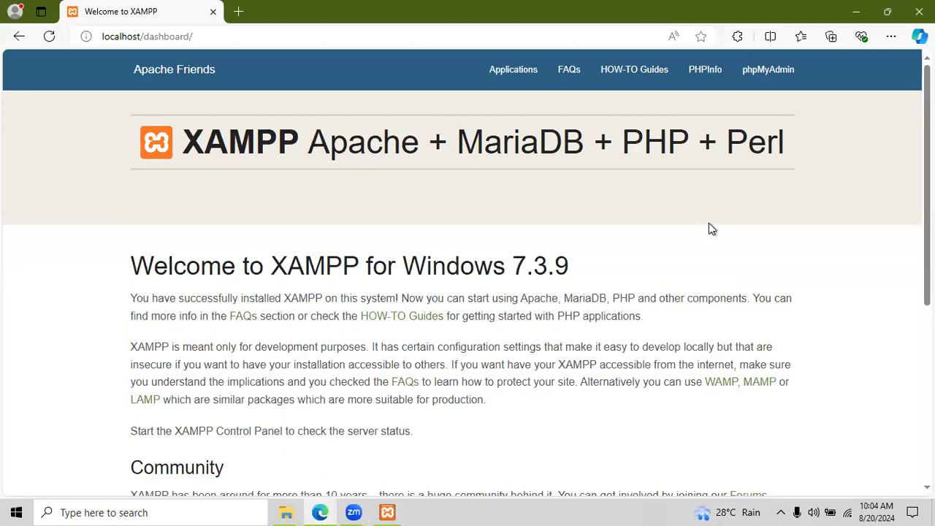
{"action": "left_click", "coordinate": [773, 69]}
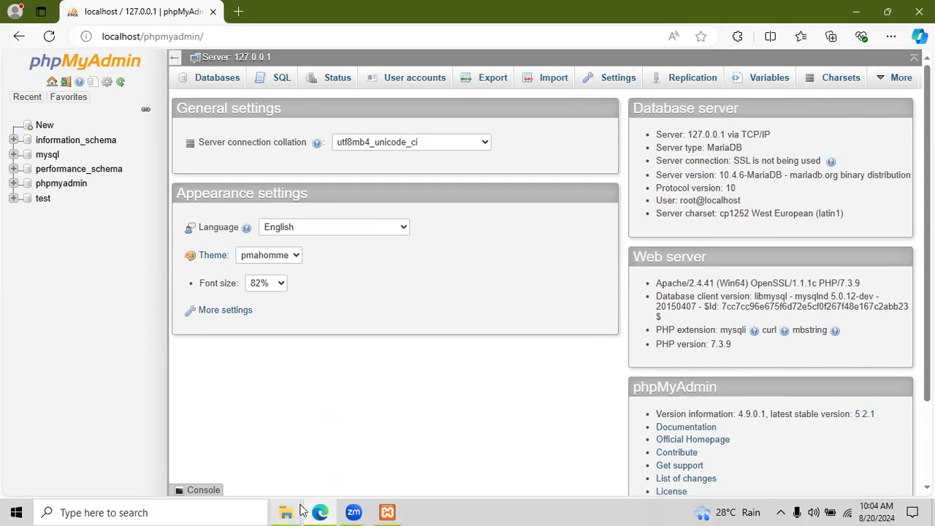
View the onlinereg folder in File Explorer, then minimise the open Explorer windows to reach the desktop.
{"action": "mouse_move", "coordinate": [300, 510]}
{"action": "left_click", "coordinate": [269, 446]}
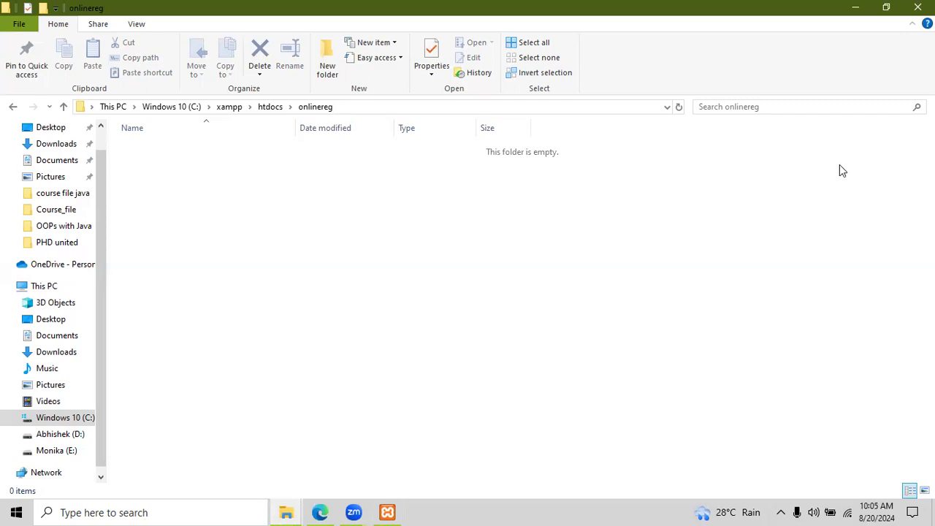
{"action": "left_click", "coordinate": [856, 8]}
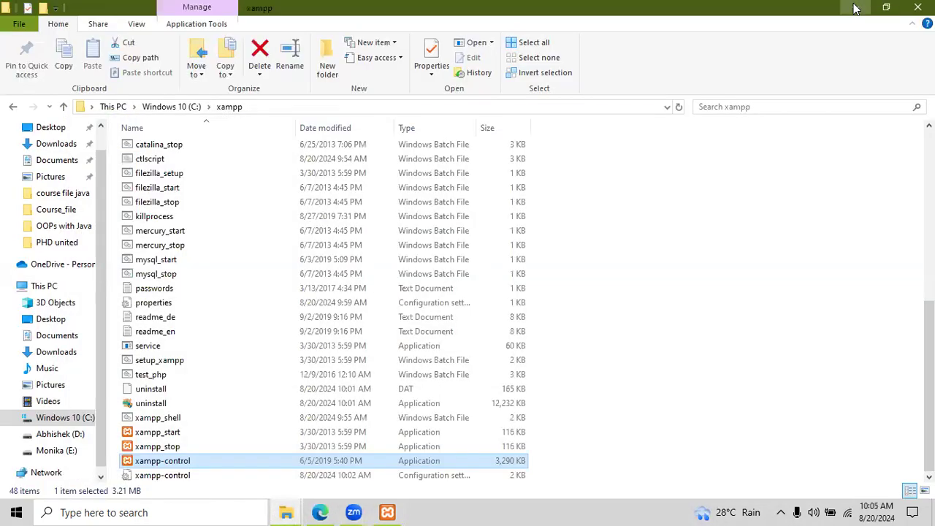
{"action": "left_click", "coordinate": [857, 8]}
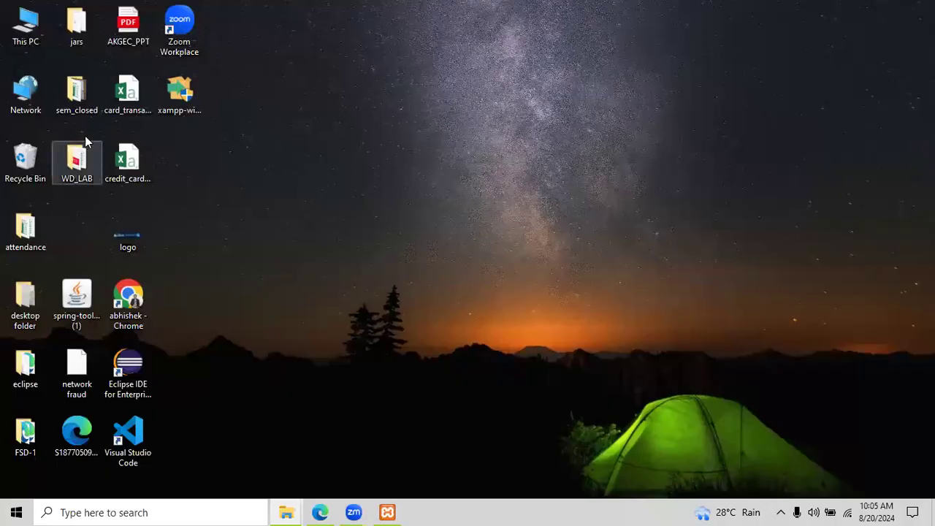
Launch Visual Studio Code from the desktop and maximise its window.
{"action": "double_click", "coordinate": [135, 454]}
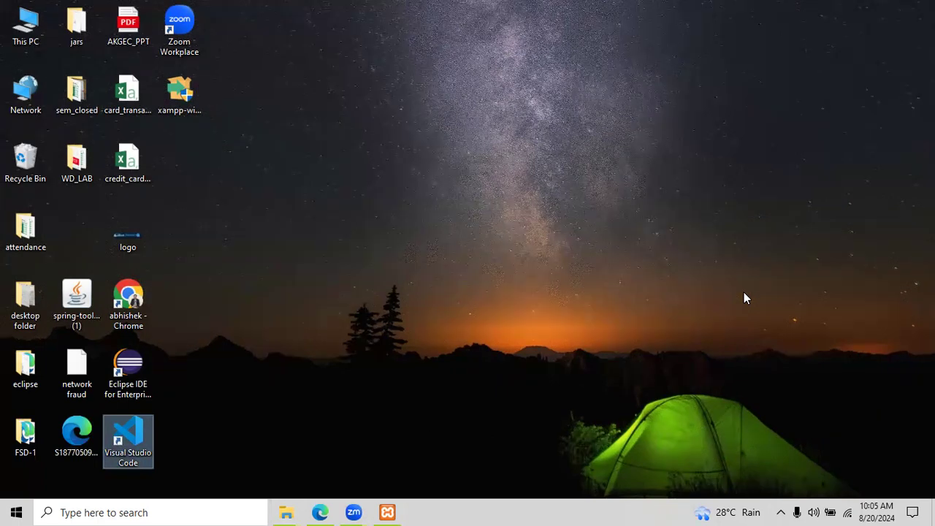
{"action": "key", "text": "Return"}
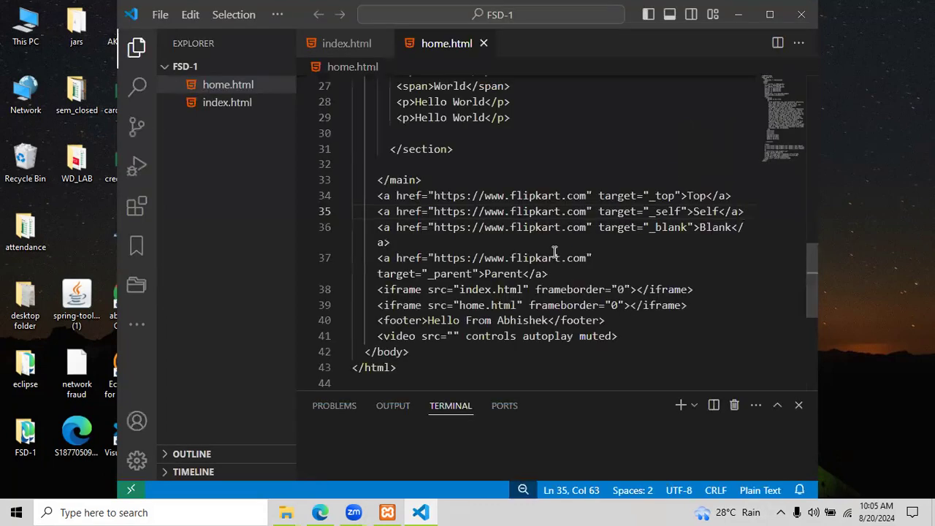
{"action": "left_click", "coordinate": [777, 16]}
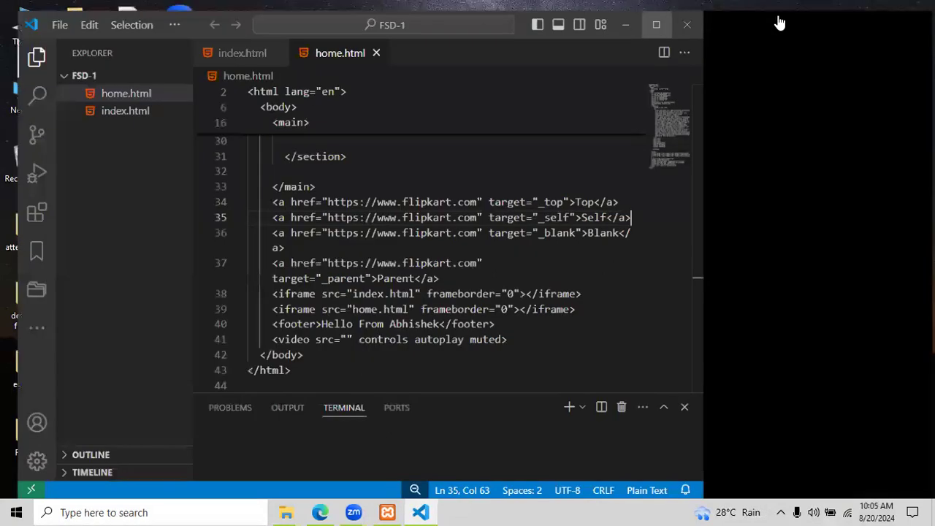
{"action": "key", "text": "super+Up"}
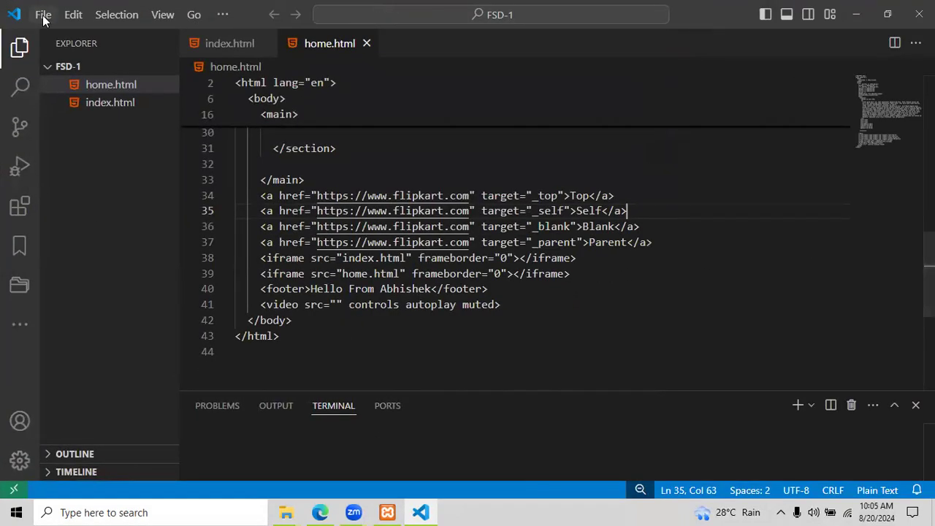
Open the onlinereg folder from C:\xampp\htdocs as the project folder in Visual Studio Code.
{"action": "left_click", "coordinate": [43, 17]}
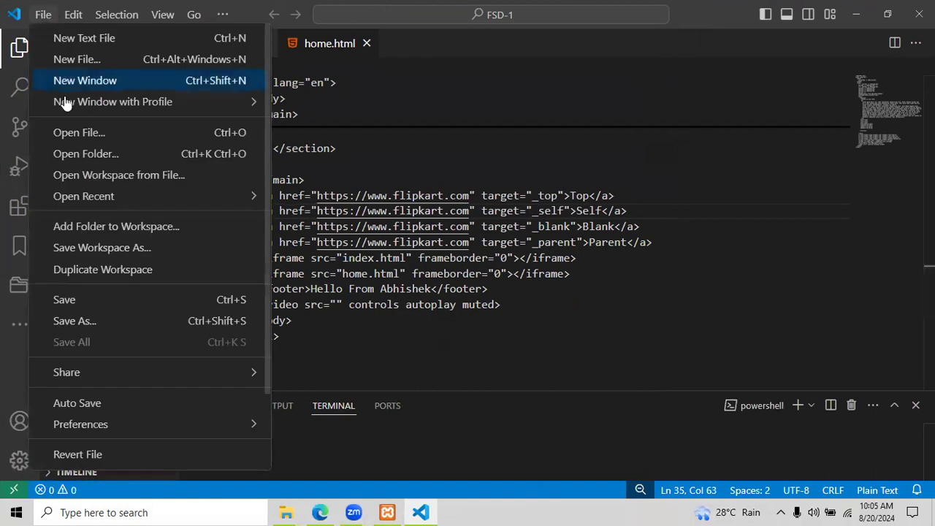
{"action": "left_click", "coordinate": [80, 153]}
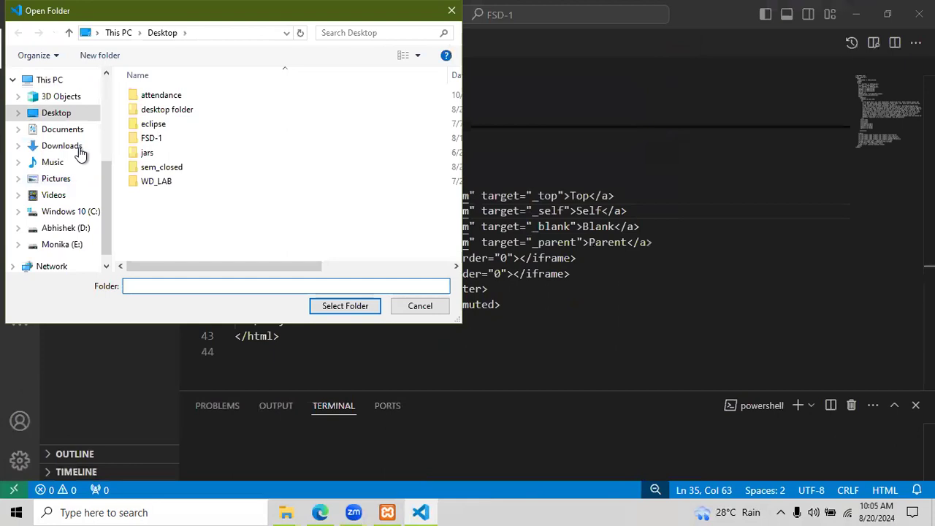
{"action": "left_click", "coordinate": [82, 213]}
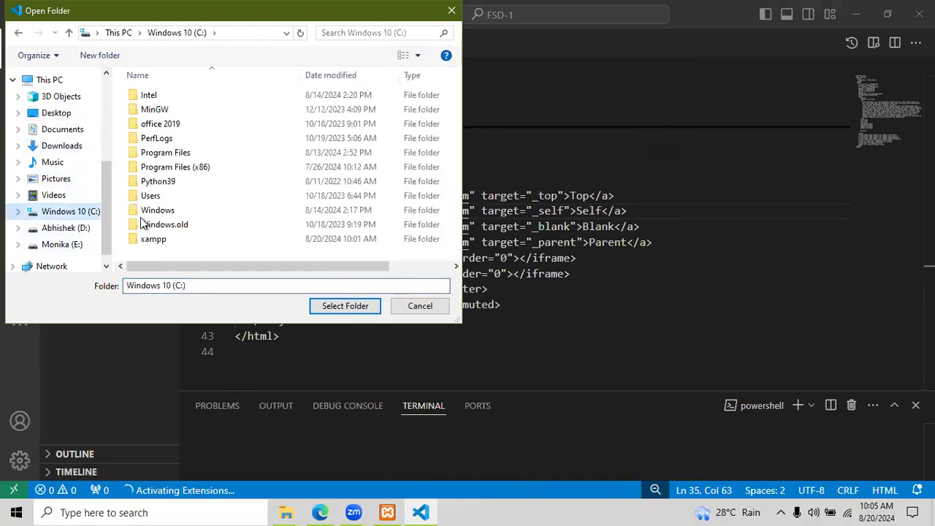
{"action": "left_click", "coordinate": [167, 242]}
{"action": "double_click", "coordinate": [166, 242]}
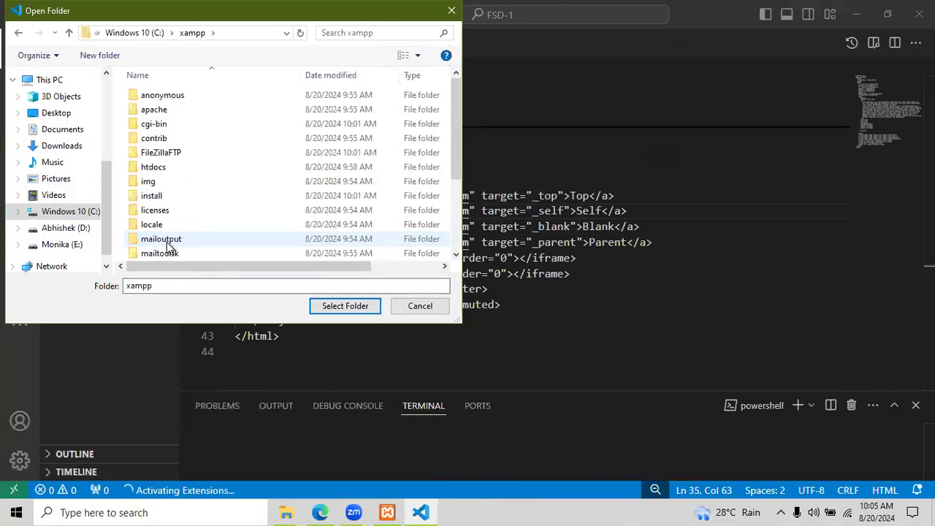
{"action": "left_click", "coordinate": [163, 170]}
{"action": "double_click", "coordinate": [163, 169]}
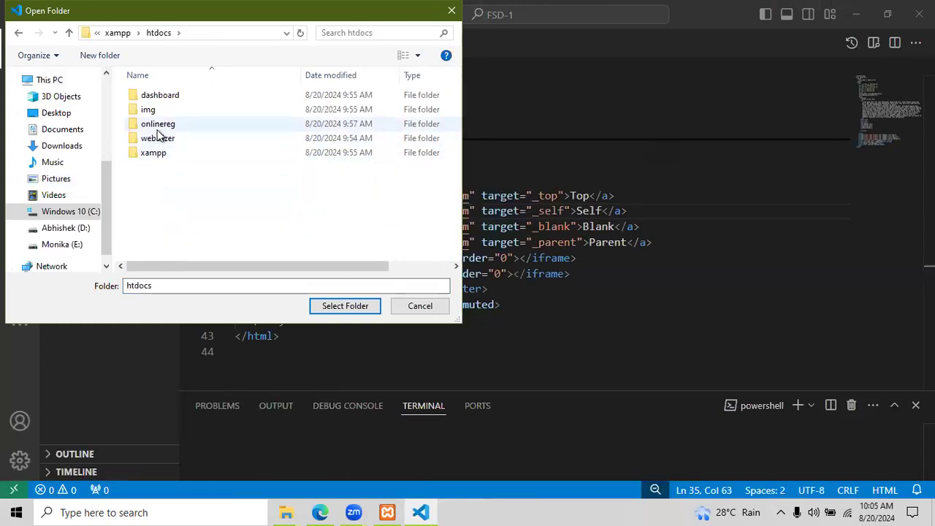
{"action": "left_click", "coordinate": [157, 128]}
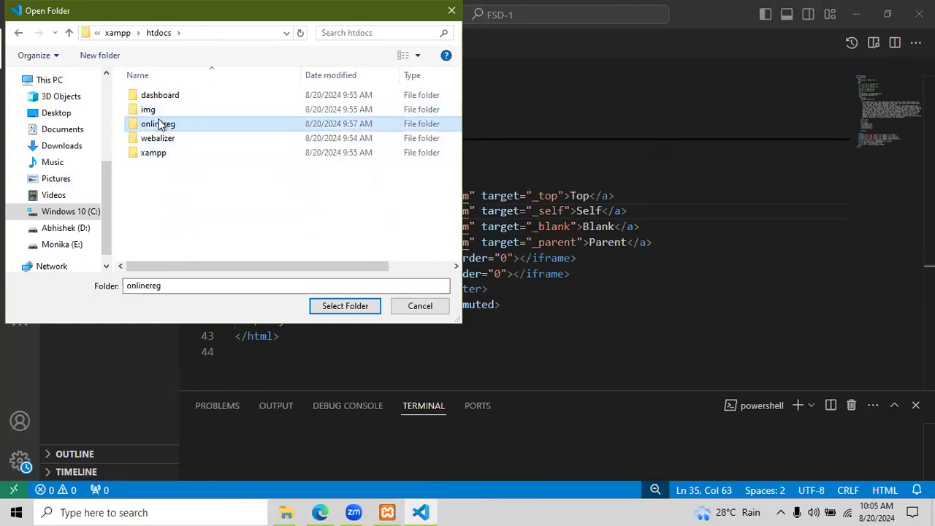
{"action": "left_click", "coordinate": [354, 308]}
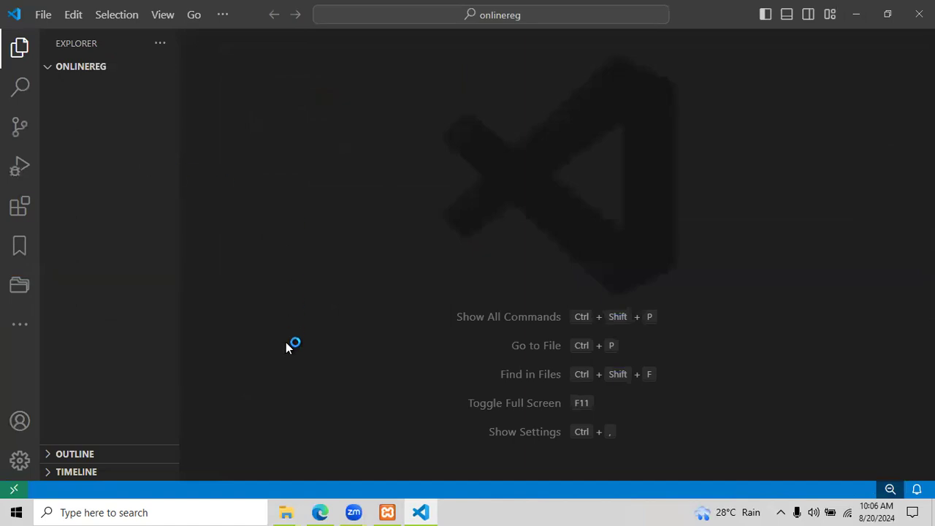
Check the location and contents of the onlinereg folder in File Explorer, then return to Visual Studio Code.
{"action": "mouse_move", "coordinate": [285, 513]}
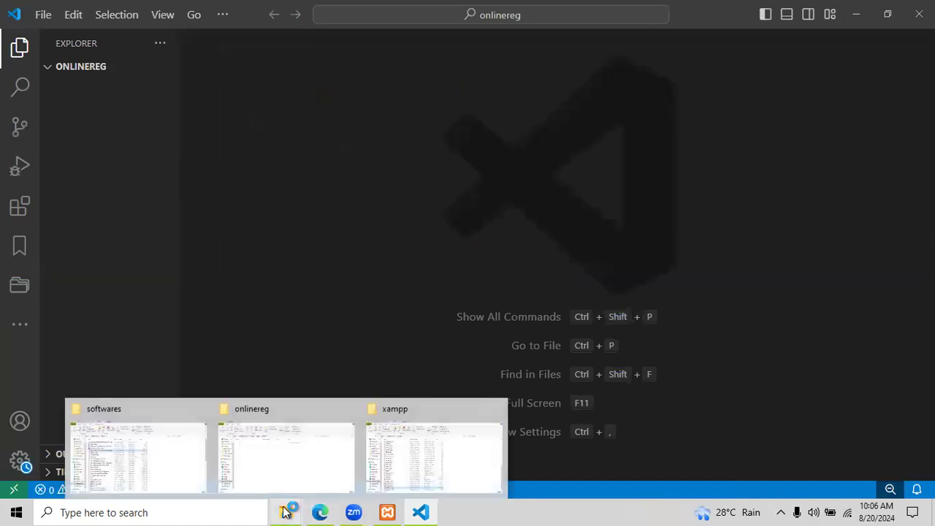
{"action": "left_click", "coordinate": [198, 409]}
{"action": "left_click", "coordinate": [238, 441]}
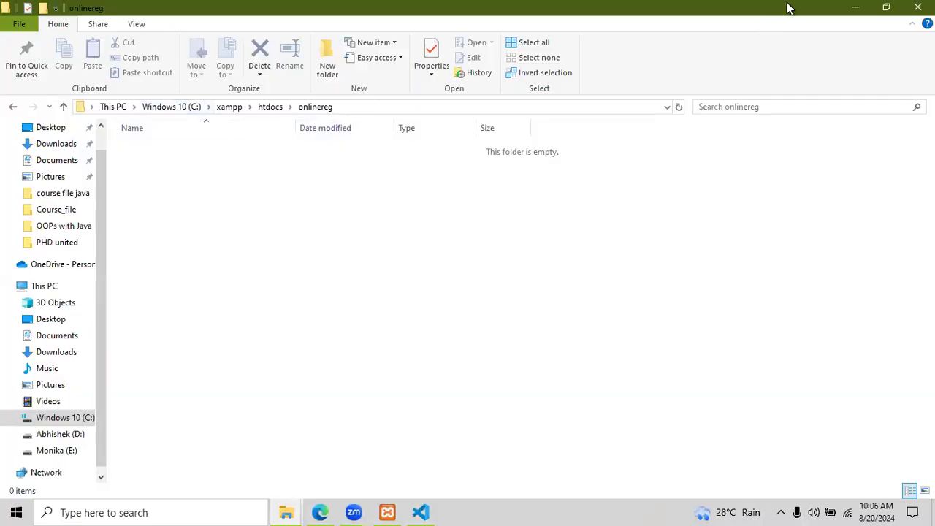
{"action": "left_click", "coordinate": [856, 7]}
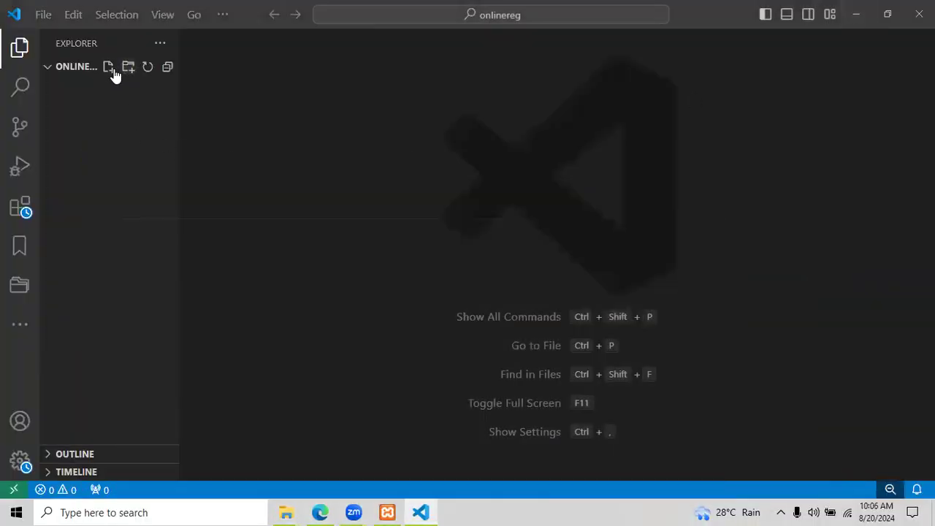
Create a new file named index in the onlinereg project folder.
{"action": "left_click", "coordinate": [109, 67]}
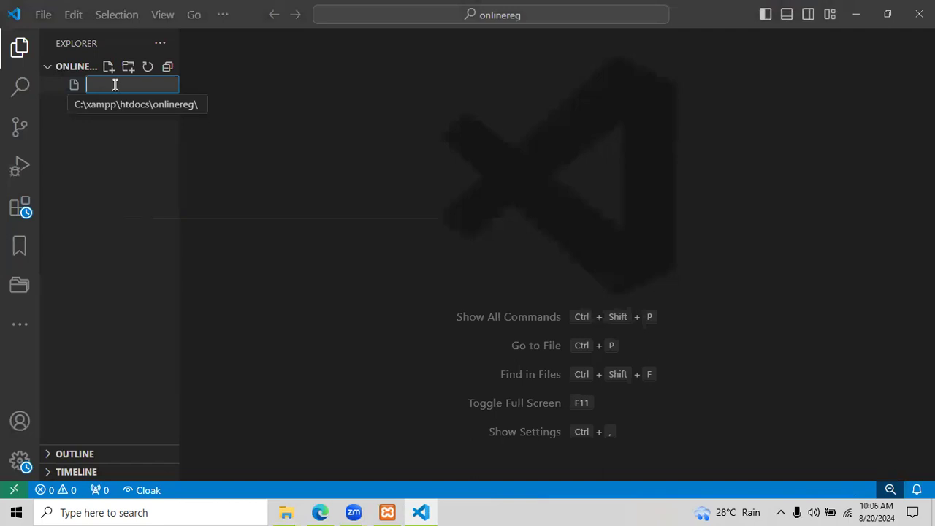
{"action": "type", "text": "index"}
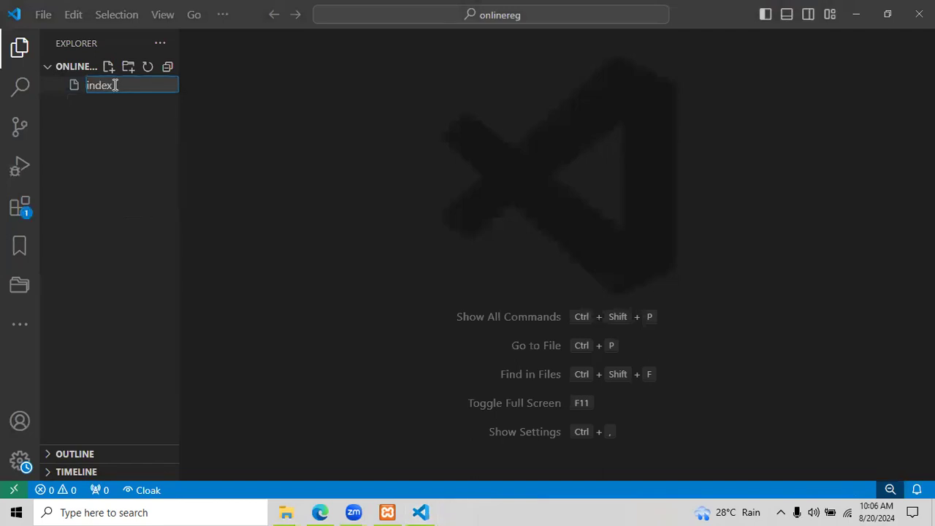
{"action": "key", "text": "Escape"}
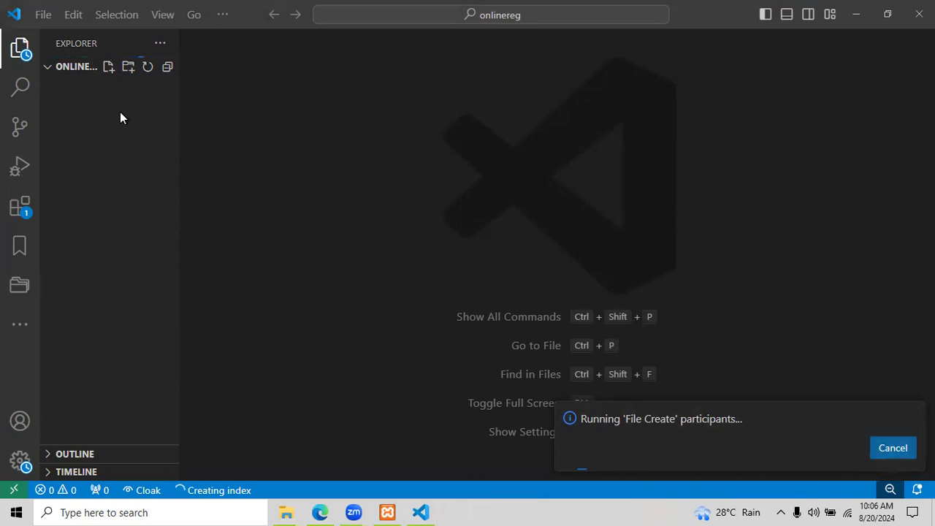
Try to create another new file named index.php in the onlinereg project folder.
{"action": "left_click", "coordinate": [108, 71]}
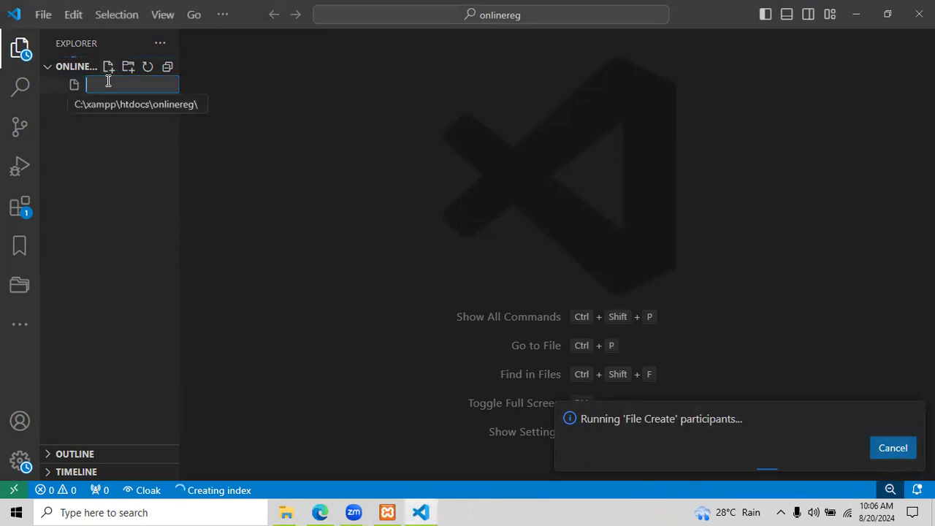
{"action": "type", "text": "in"}
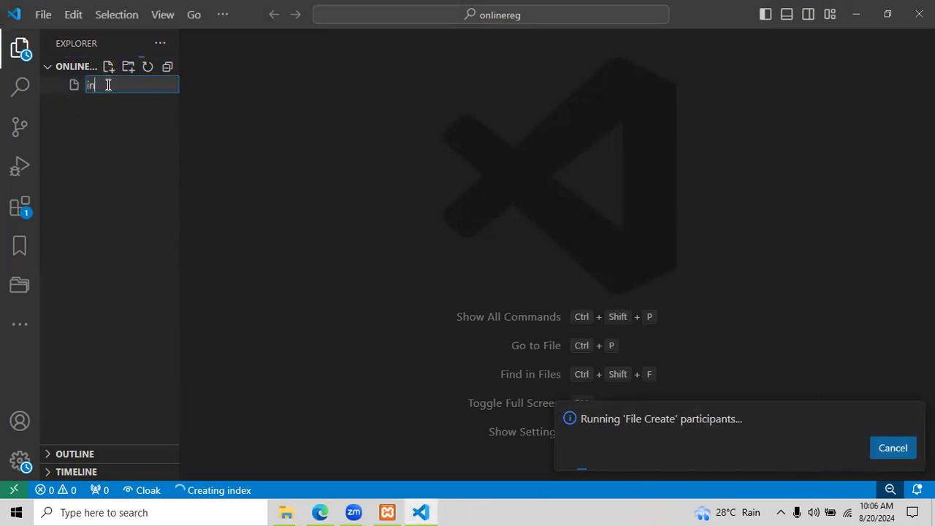
{"action": "type", "text": "dex."}
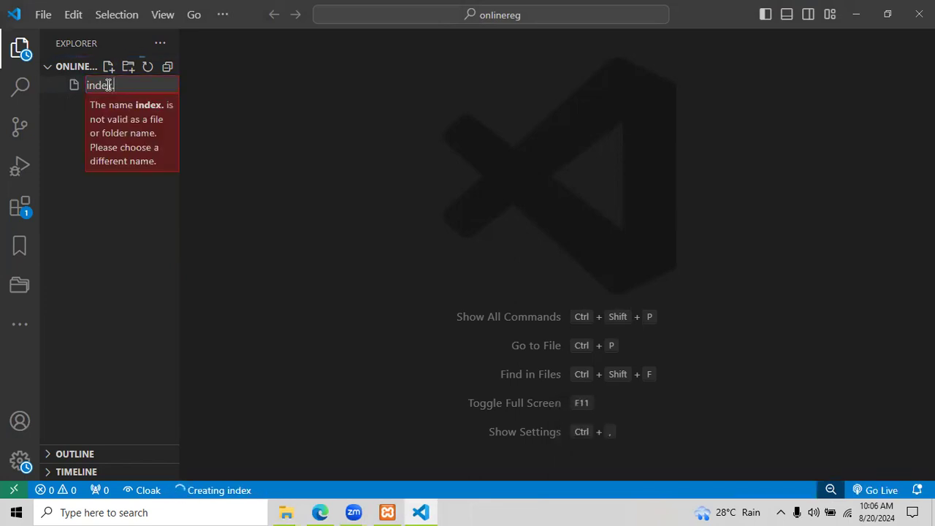
{"action": "type", "text": "php"}
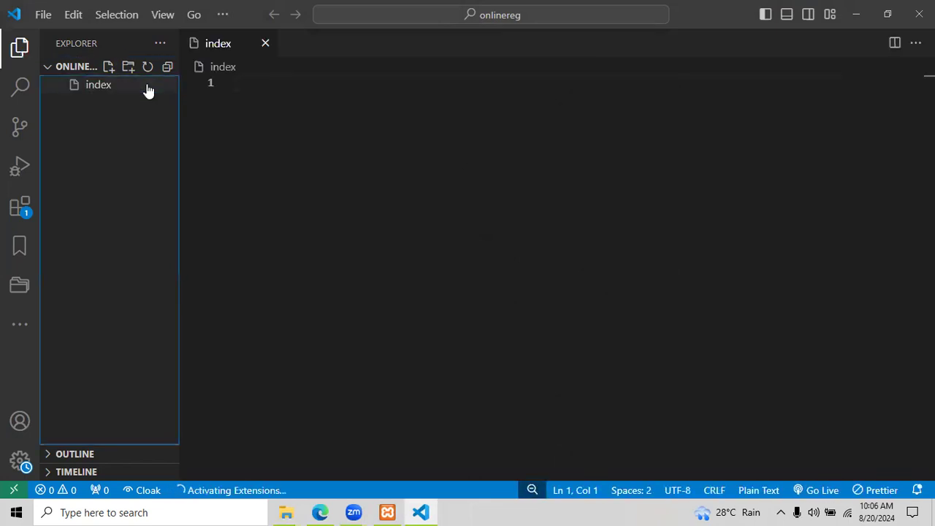
Rename the index file as index.php and place the cursor in its empty editor.
{"action": "left_click", "coordinate": [100, 91]}
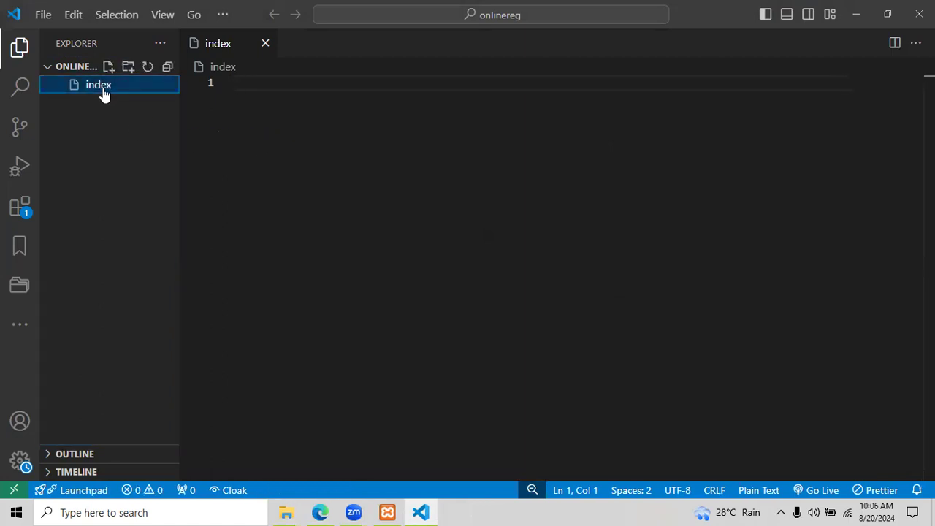
{"action": "right_click", "coordinate": [104, 93]}
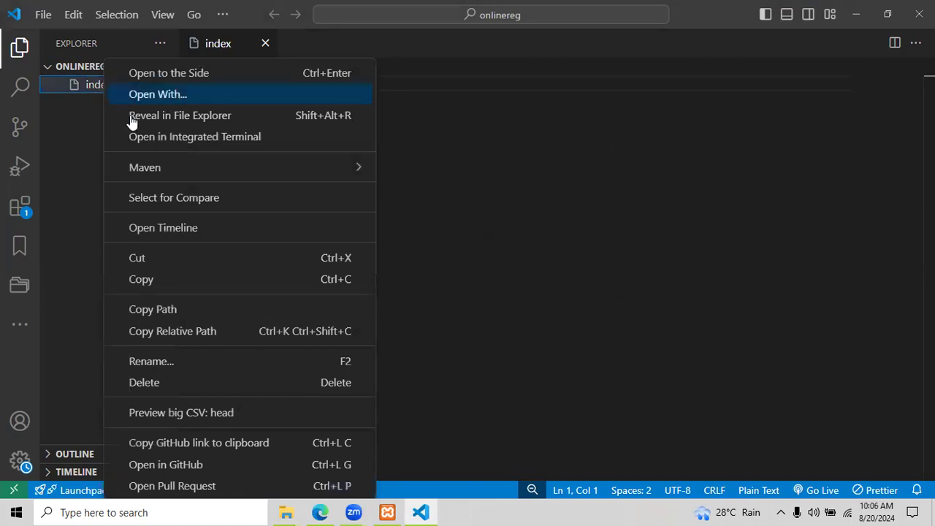
{"action": "left_click", "coordinate": [192, 365]}
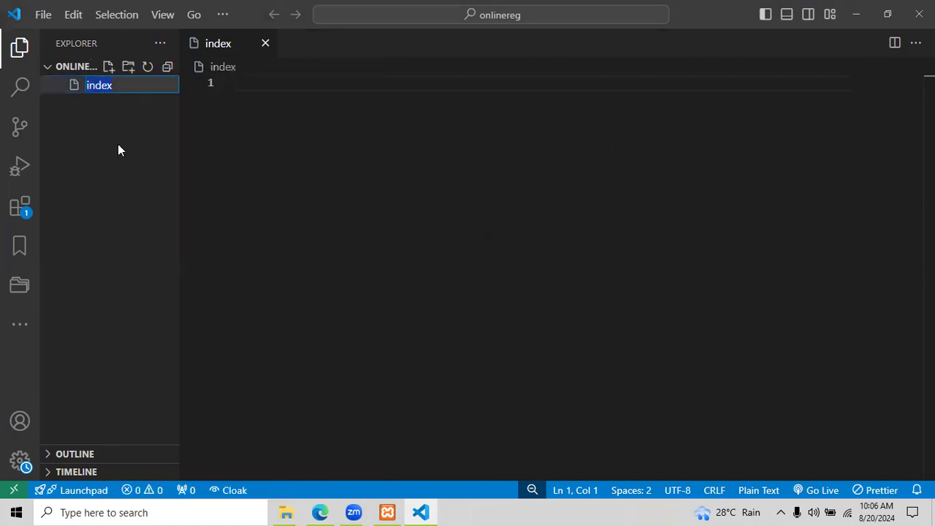
{"action": "left_click", "coordinate": [117, 86]}
{"action": "type", "text": "."}
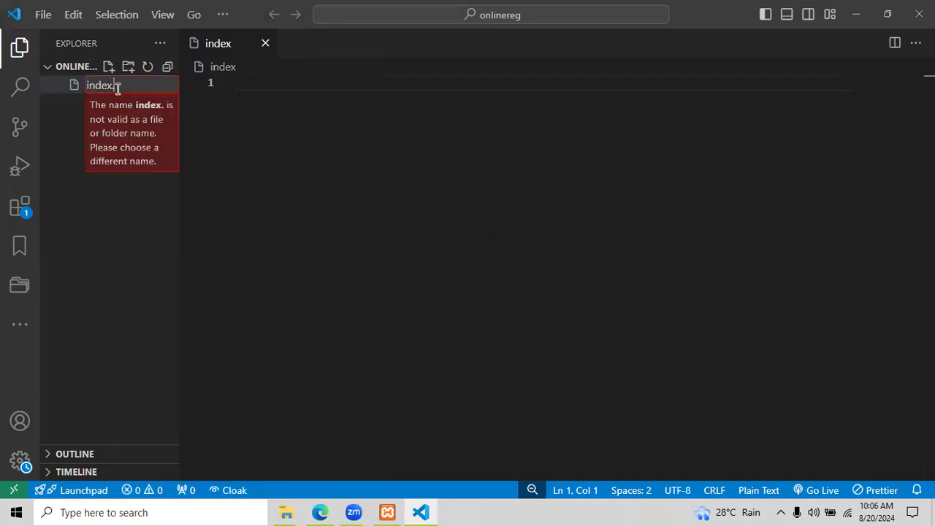
{"action": "type", "text": "php"}
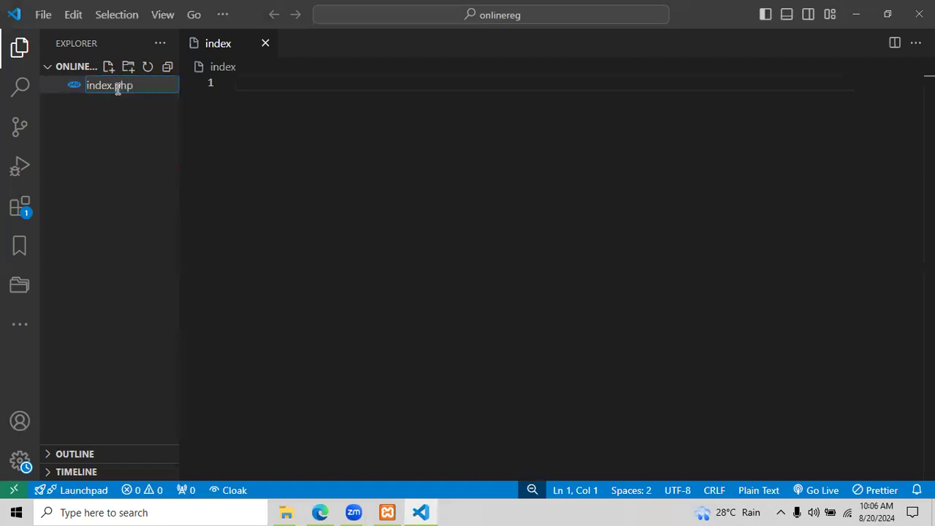
{"action": "key", "text": "Return"}
{"action": "left_click", "coordinate": [341, 153]}
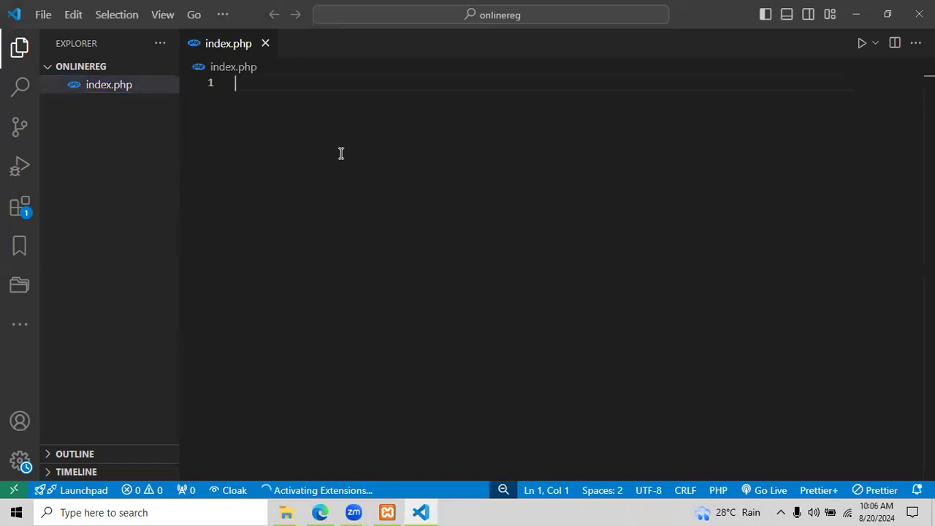